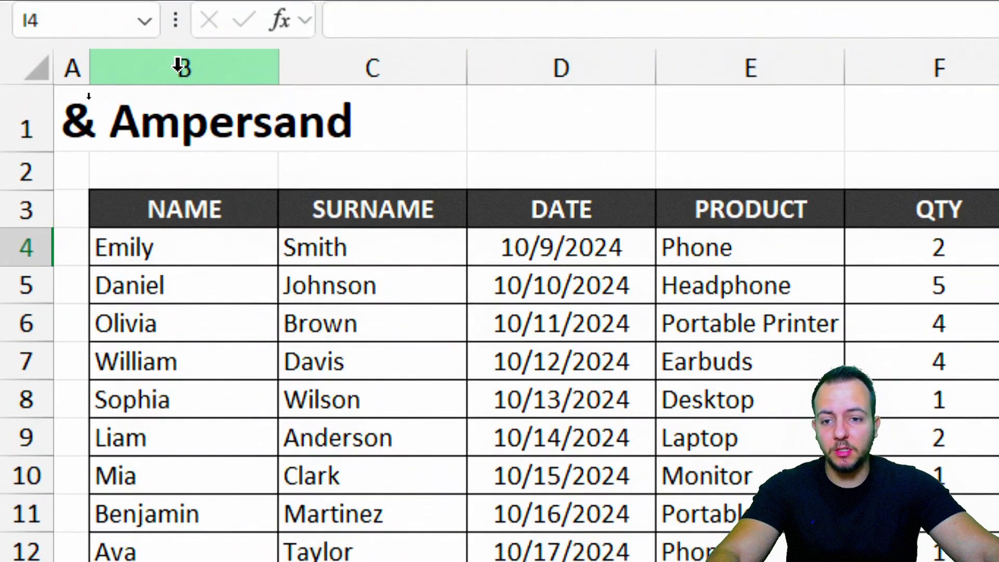
- Review the table's NAME, SURNAME, DATE, PRODUCT, QTY, TOTAL, ORDER ID and EMAIL columns
{"action": "left_click", "coordinate": [182, 65]}
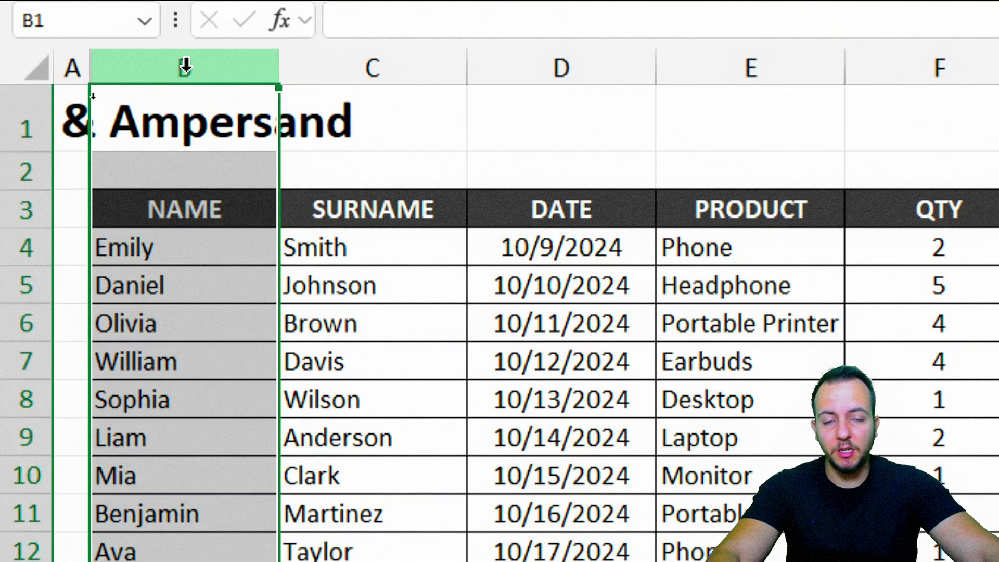
{"action": "left_click", "coordinate": [406, 69]}
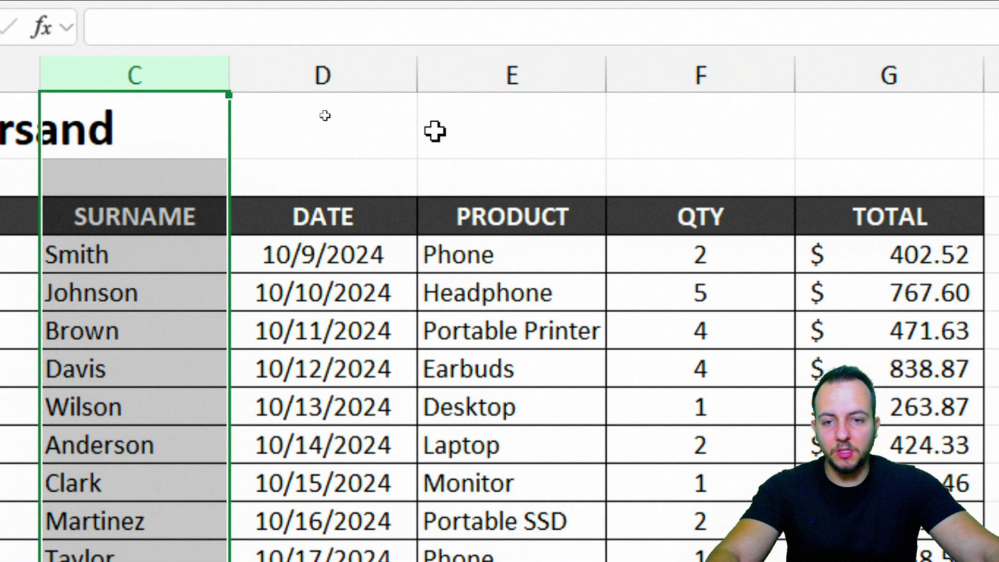
{"action": "left_click", "coordinate": [561, 75]}
{"action": "left_click", "coordinate": [474, 76]}
{"action": "left_click", "coordinate": [693, 73]}
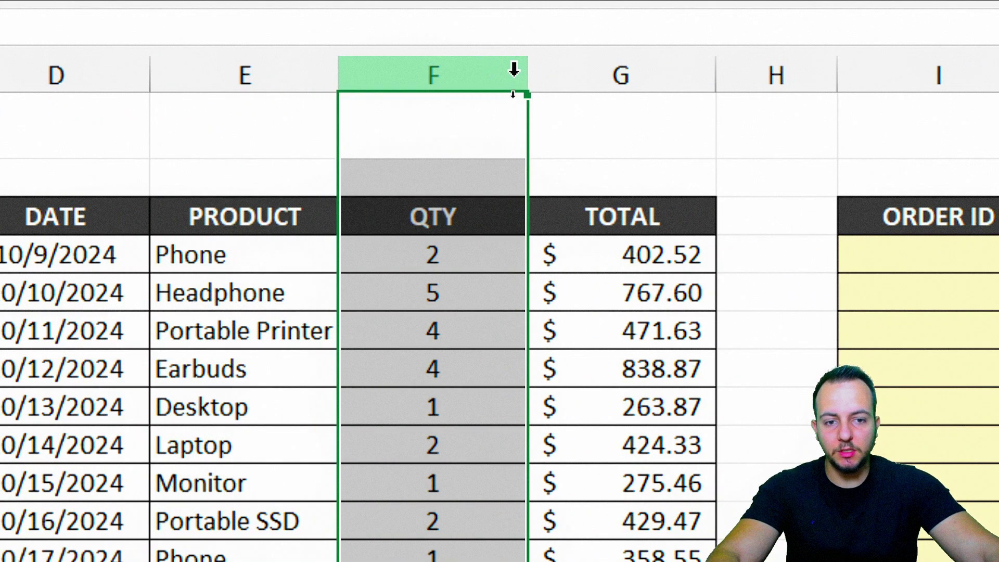
{"action": "left_click", "coordinate": [602, 71]}
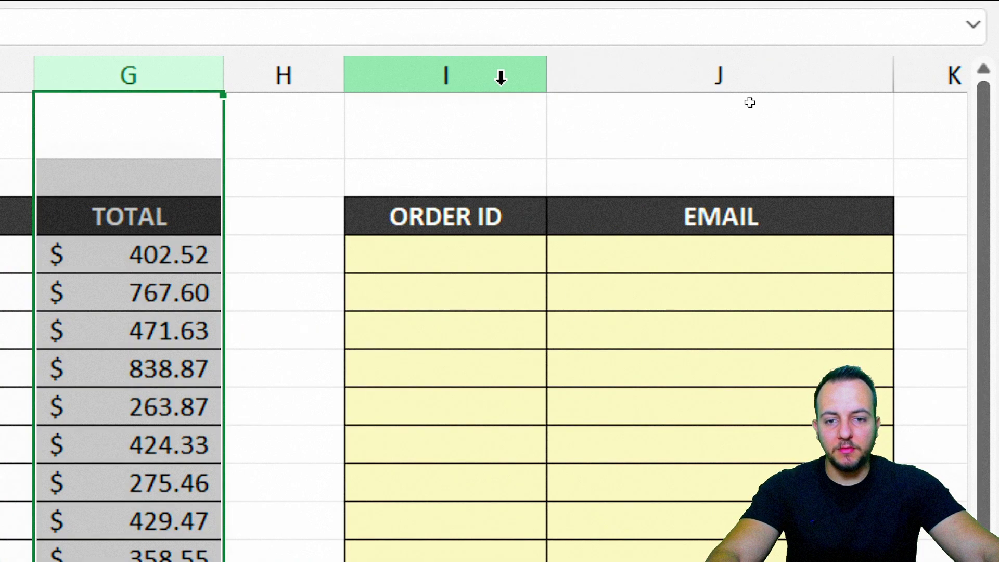
{"action": "left_click", "coordinate": [499, 77]}
{"action": "left_click", "coordinate": [761, 76]}
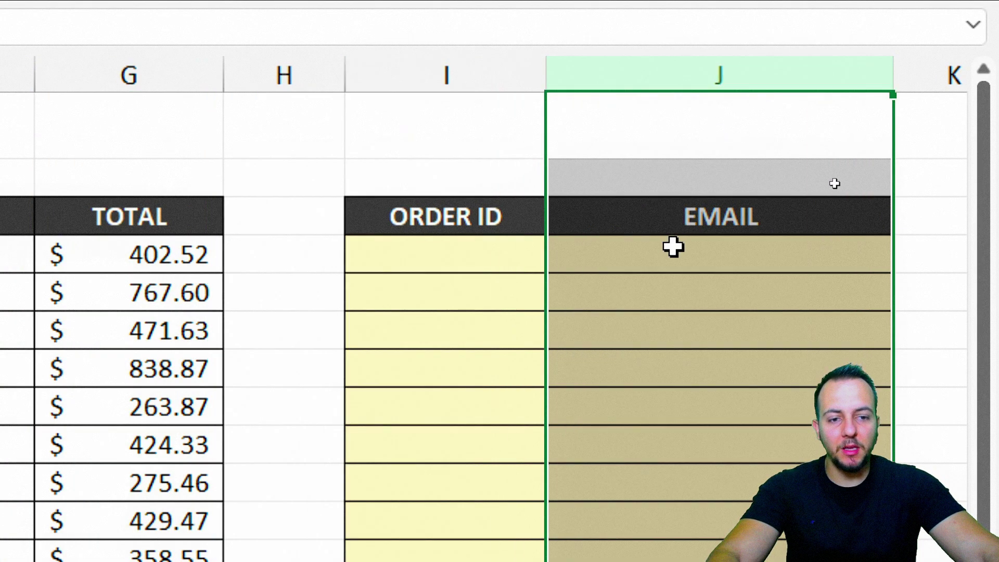
- Type the order ID EMILY10092024 into the first ORDER ID cell
{"action": "left_click", "coordinate": [475, 251]}
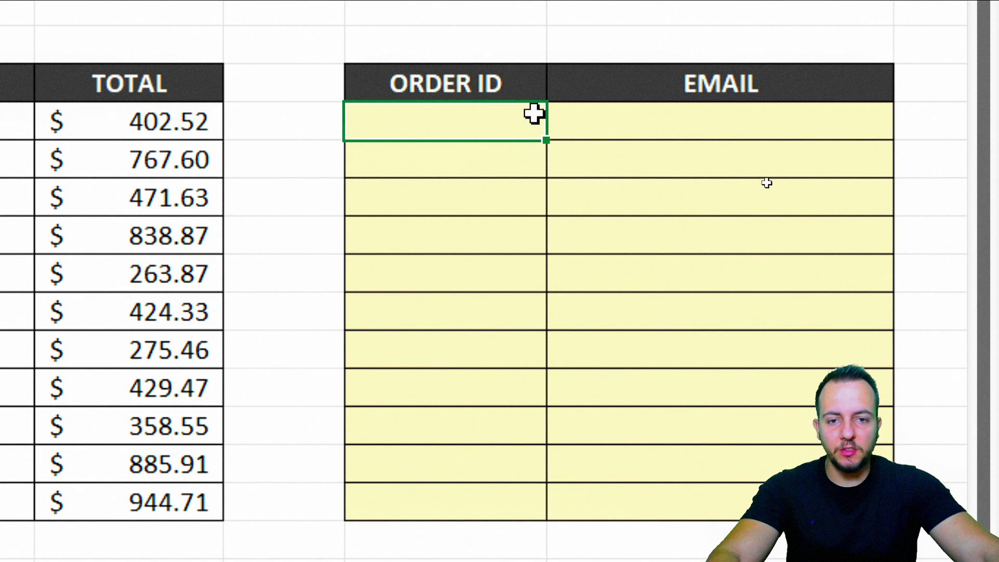
{"action": "left_click_drag", "start_coordinate": [494, 133], "coordinate": [458, 505]}
{"action": "left_click", "coordinate": [463, 122]}
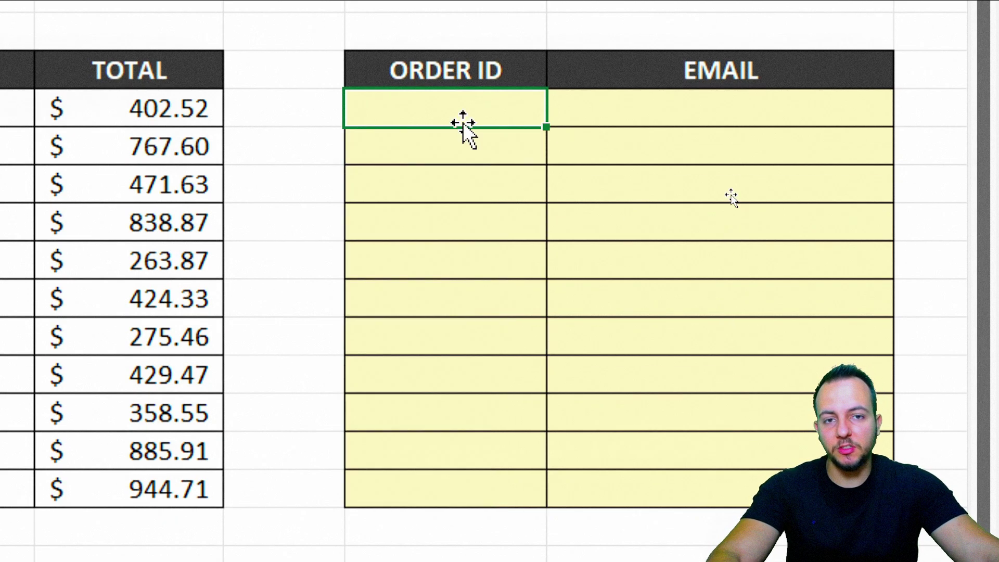
{"action": "left_click", "coordinate": [645, 114]}
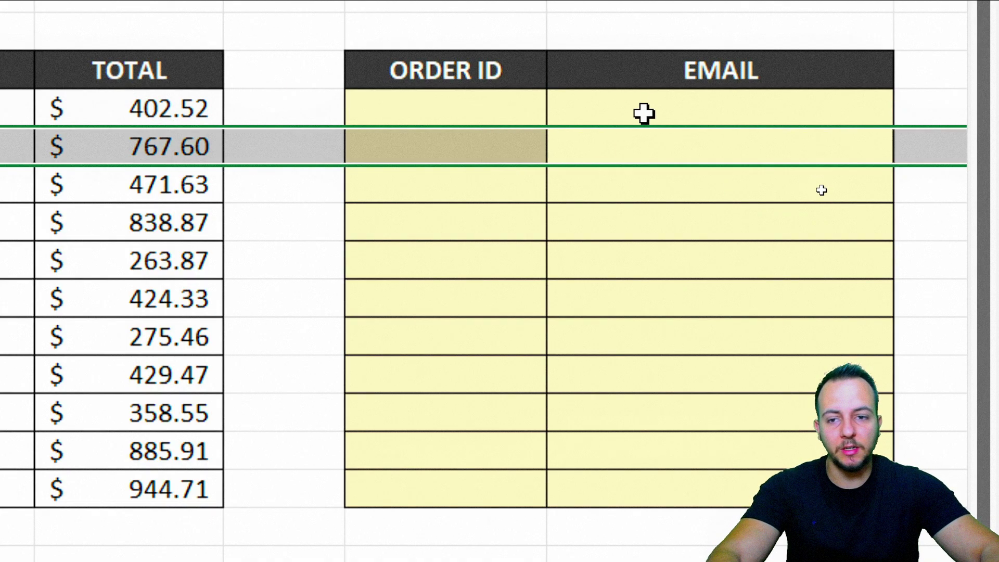
{"action": "left_click", "coordinate": [429, 98]}
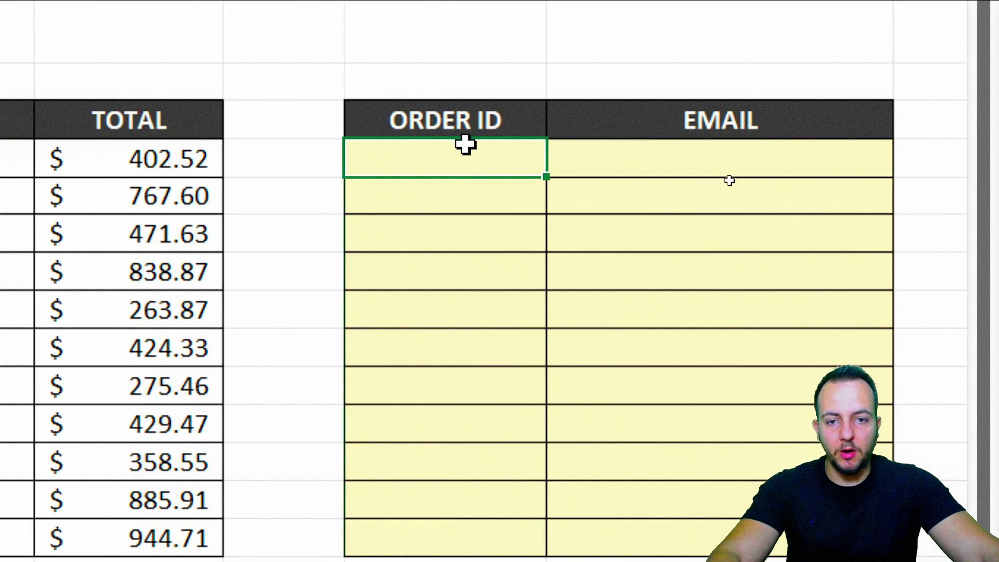
{"action": "type", "text": "EMILY"}
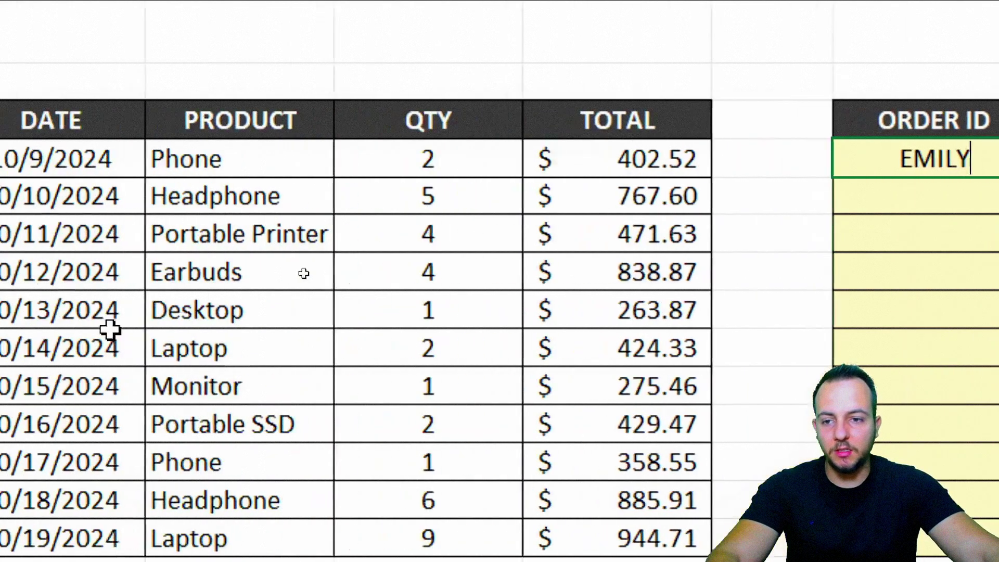
{"action": "type", "text": "10092024"}
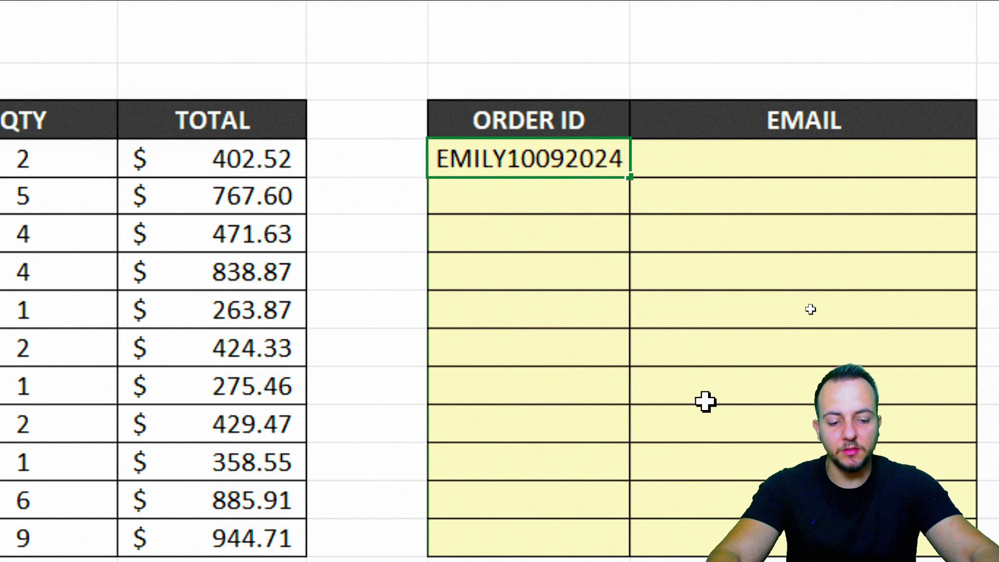
{"action": "key", "text": "Return"}
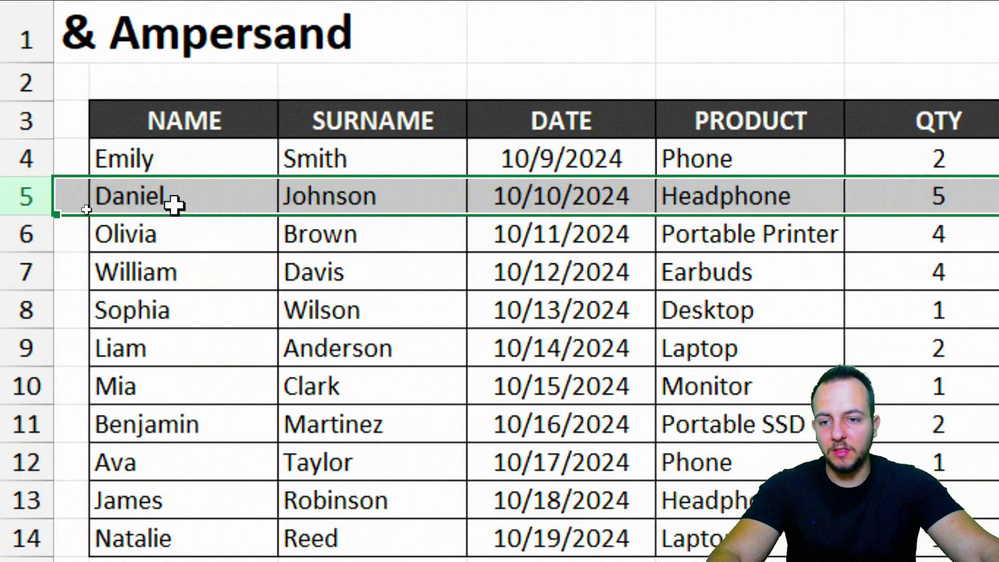
- Clear the manually typed EMILY10092024 order ID
{"action": "left_click", "coordinate": [200, 240]}
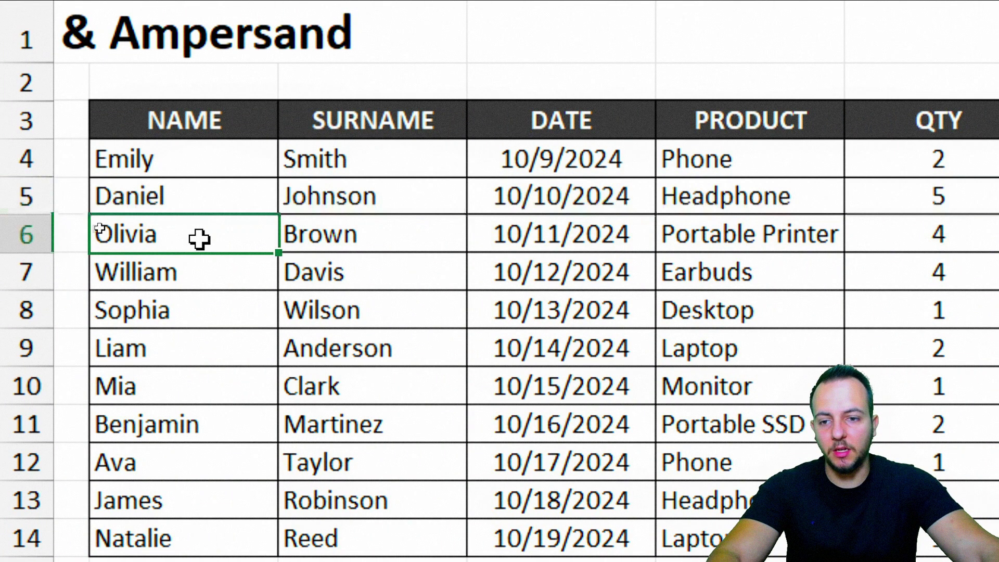
{"action": "left_click", "coordinate": [151, 285]}
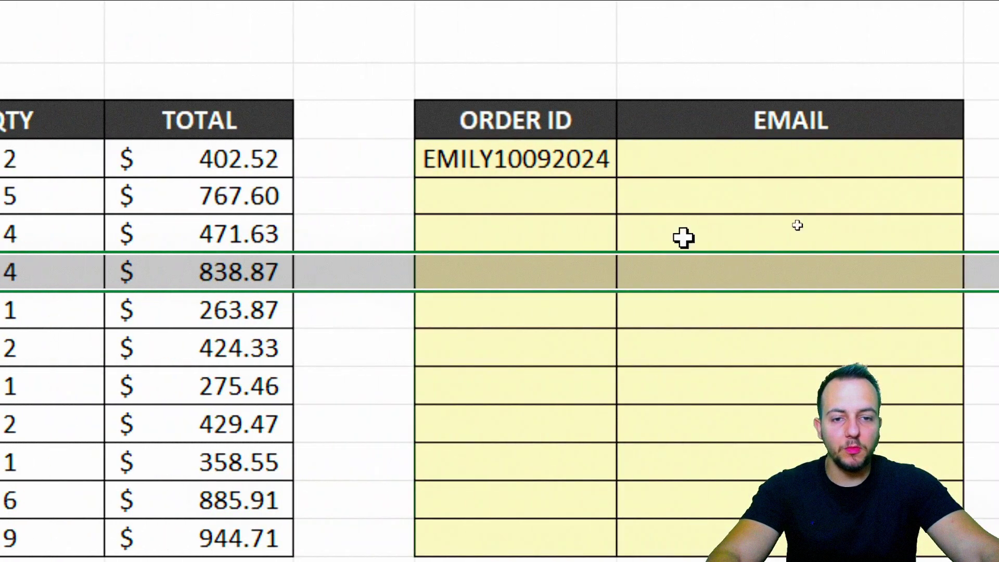
{"action": "left_click", "coordinate": [564, 160]}
{"action": "key", "text": "Delete"}
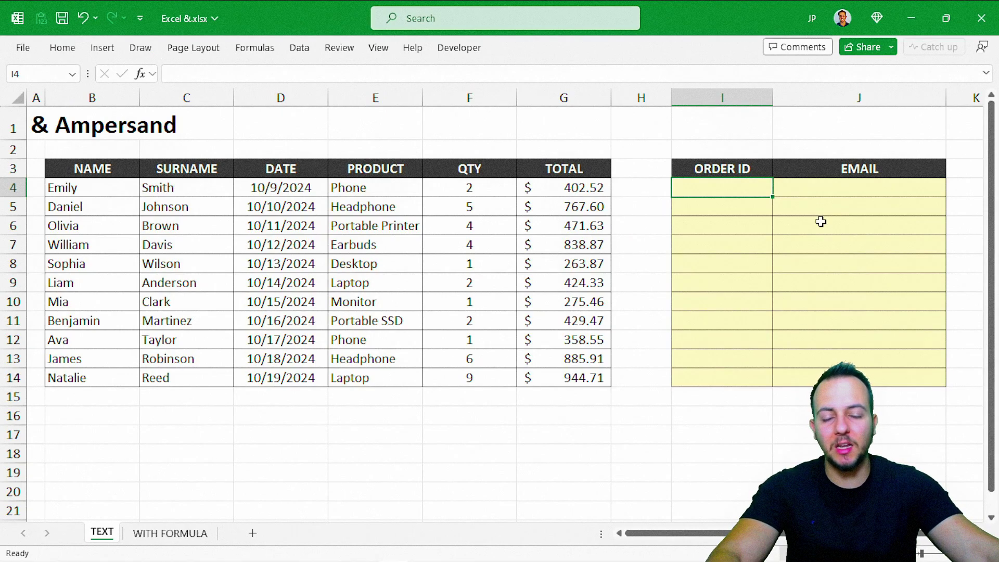
- Enter =B4&C4 in I4 to join the first name and surname
{"action": "left_click_drag", "start_coordinate": [105, 98], "coordinate": [552, 99]}
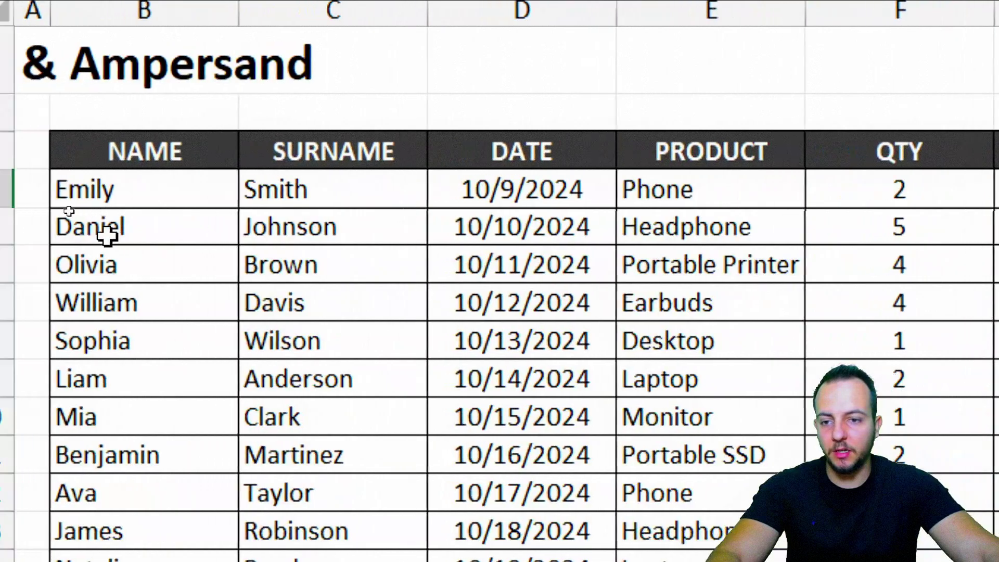
{"action": "left_click", "coordinate": [177, 188]}
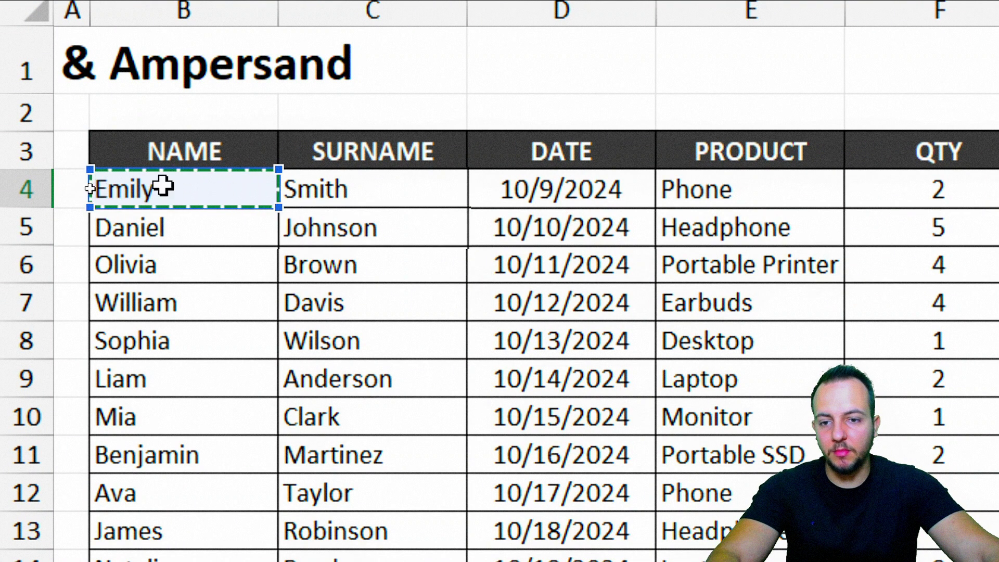
{"action": "left_click", "coordinate": [330, 188]}
{"action": "left_click", "coordinate": [205, 189]}
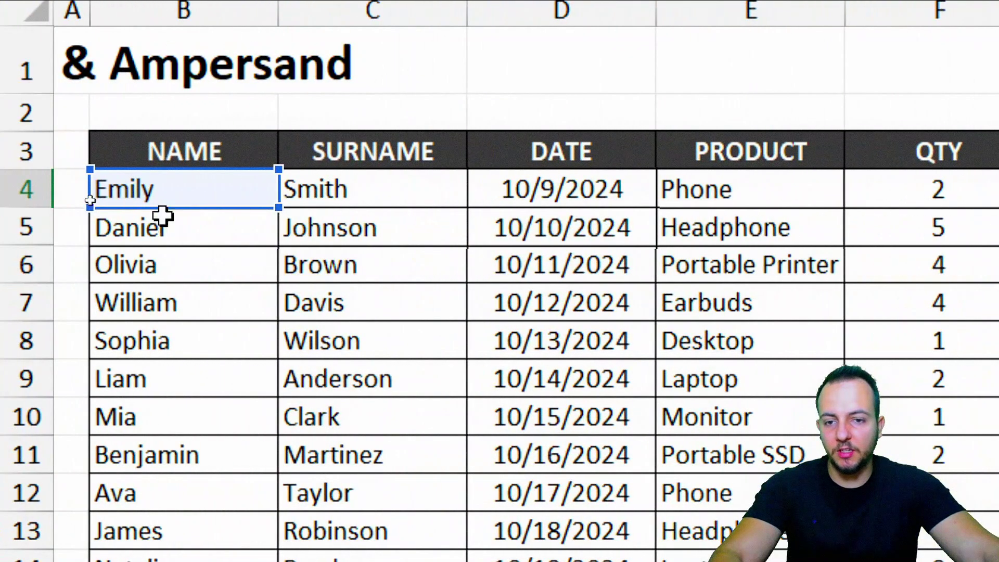
{"action": "left_click", "coordinate": [353, 181]}
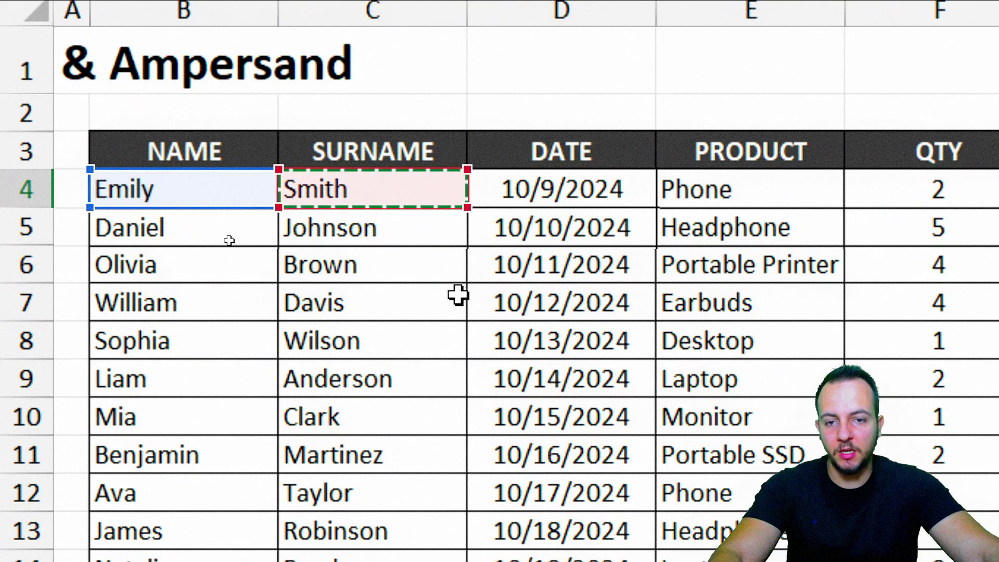
{"action": "key", "text": "Return"}
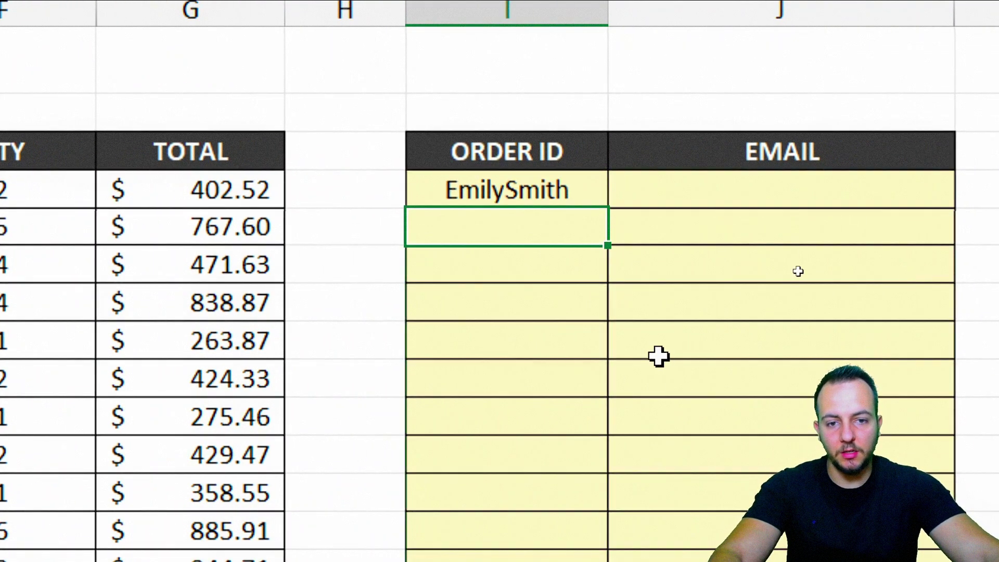
{"action": "left_click", "coordinate": [566, 192]}
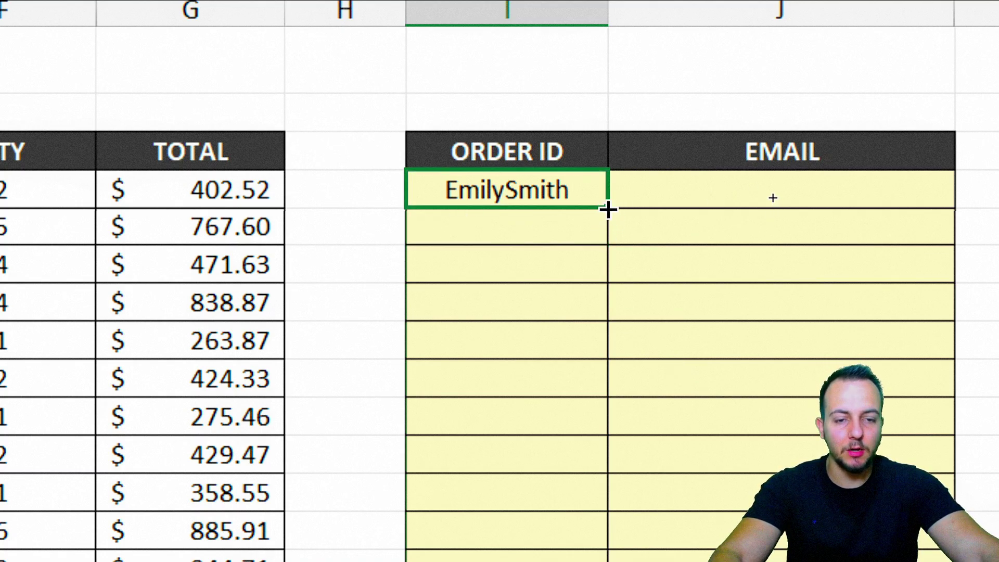
{"action": "left_click_drag", "start_coordinate": [608, 208], "coordinate": [594, 319]}
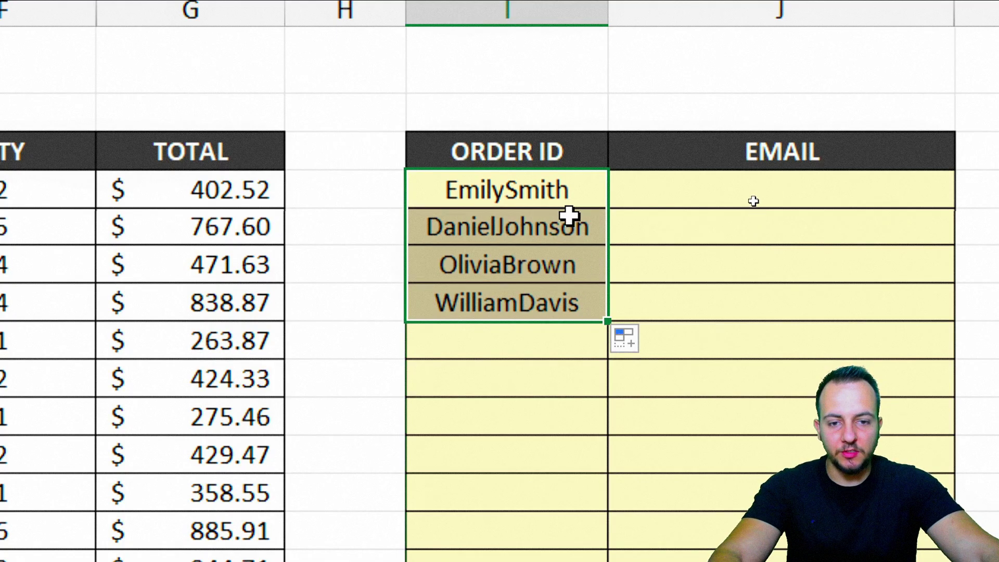
{"action": "left_click", "coordinate": [570, 216]}
{"action": "left_click_drag", "start_coordinate": [552, 261], "coordinate": [519, 300]}
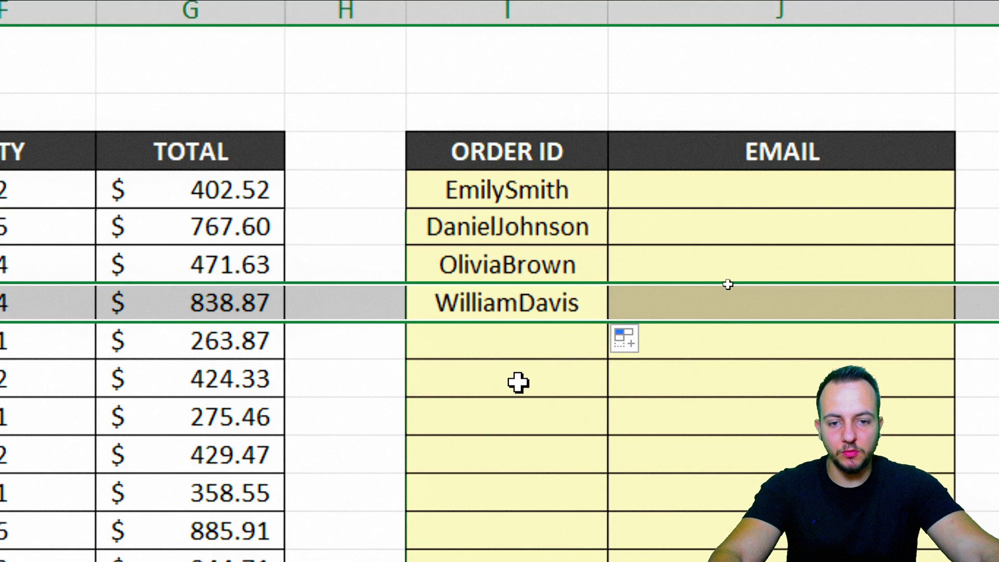
{"action": "key", "text": "Delete"}
{"action": "key", "text": "Up"}
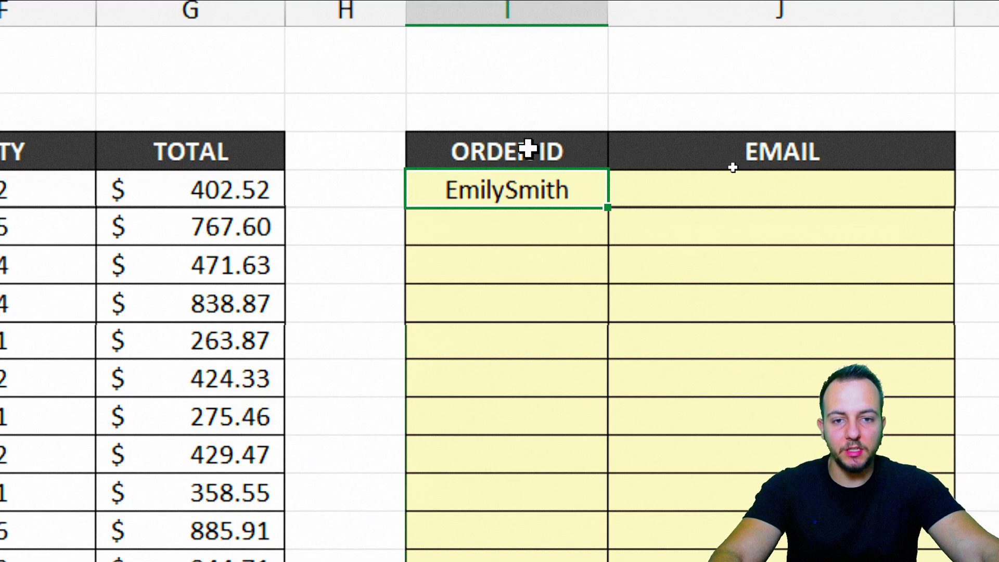
- Change I4's formula to =B4&D4, joining the name with date serial 45574
{"action": "double_click", "coordinate": [500, 190]}
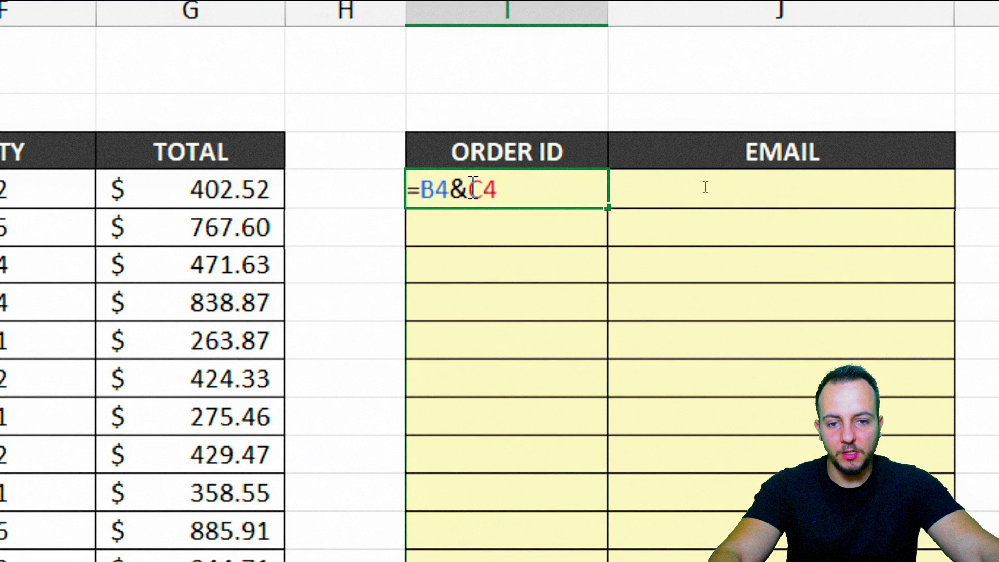
{"action": "left_click_drag", "start_coordinate": [468, 190], "coordinate": [498, 192]}
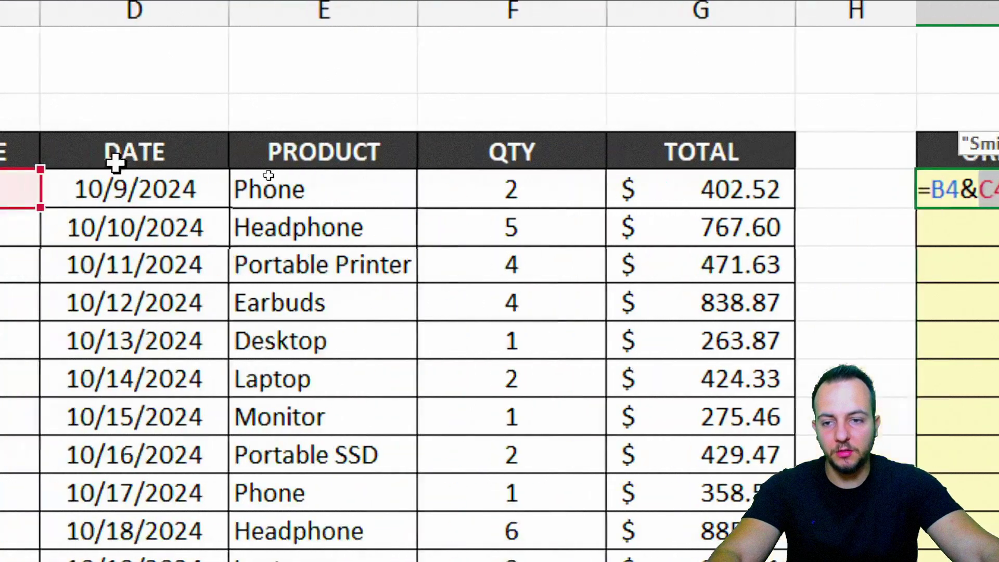
{"action": "left_click_drag", "start_coordinate": [319, 210], "coordinate": [551, 210]}
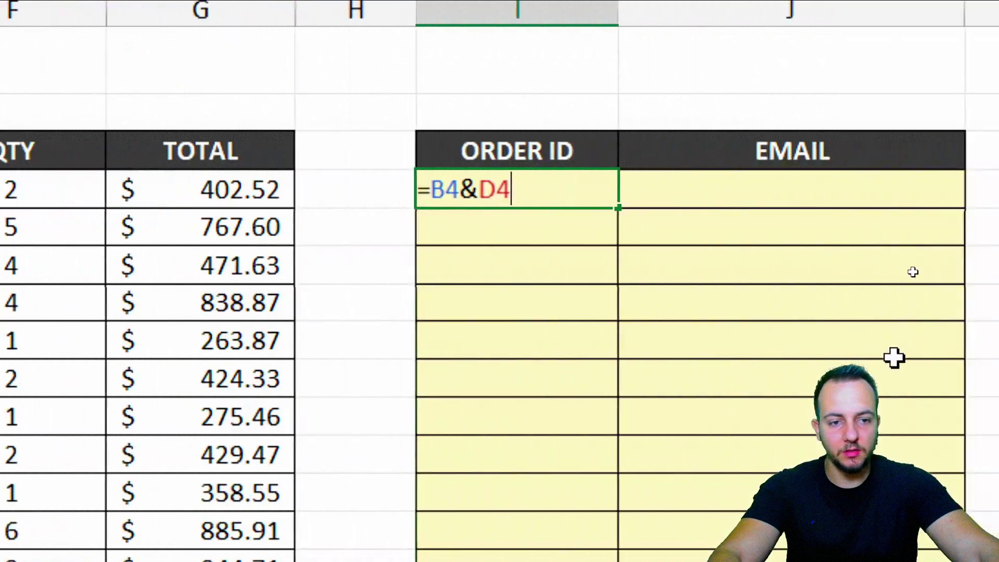
{"action": "key", "text": "Return"}
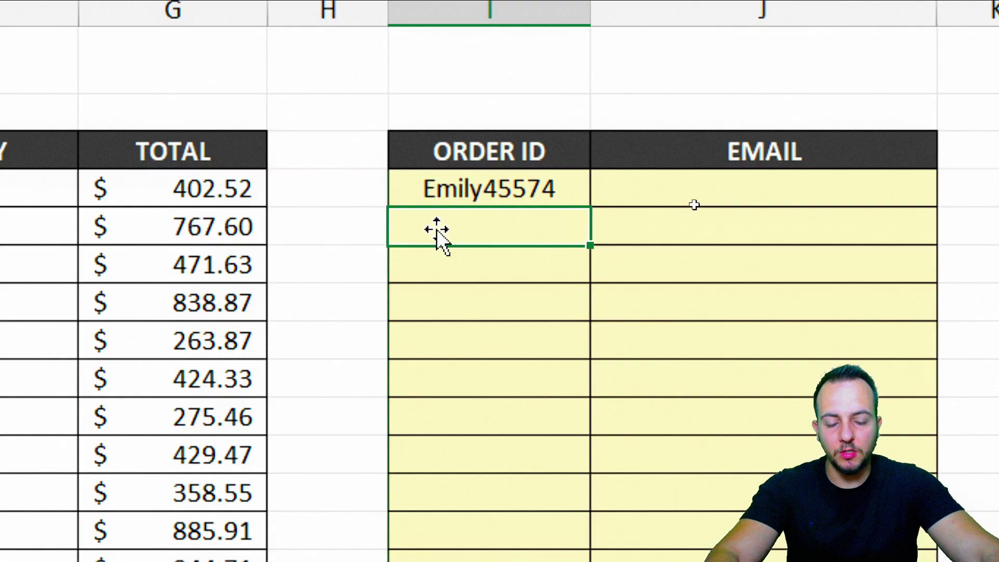
{"action": "left_click", "coordinate": [478, 187]}
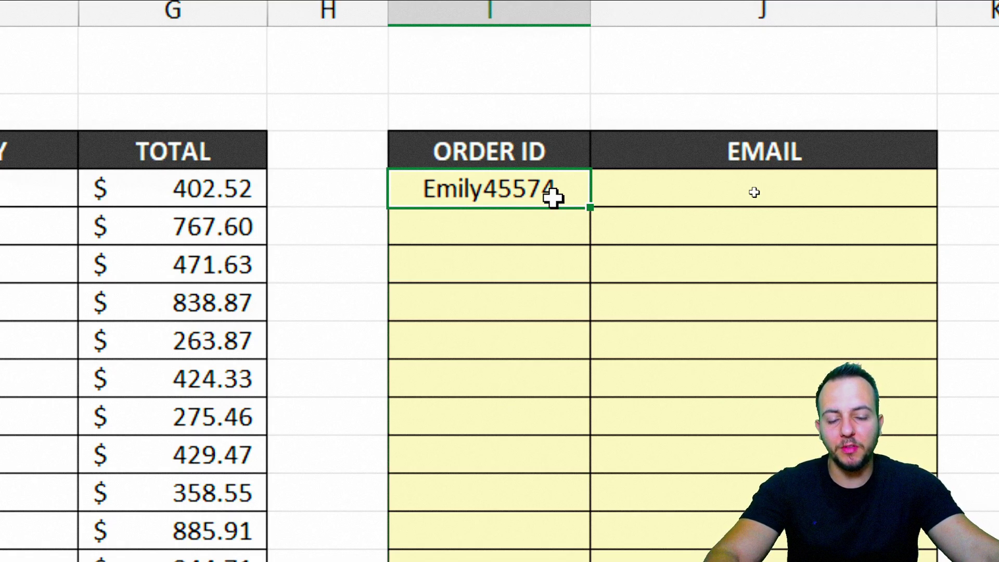
{"action": "type", "text": "=B4&D4"}
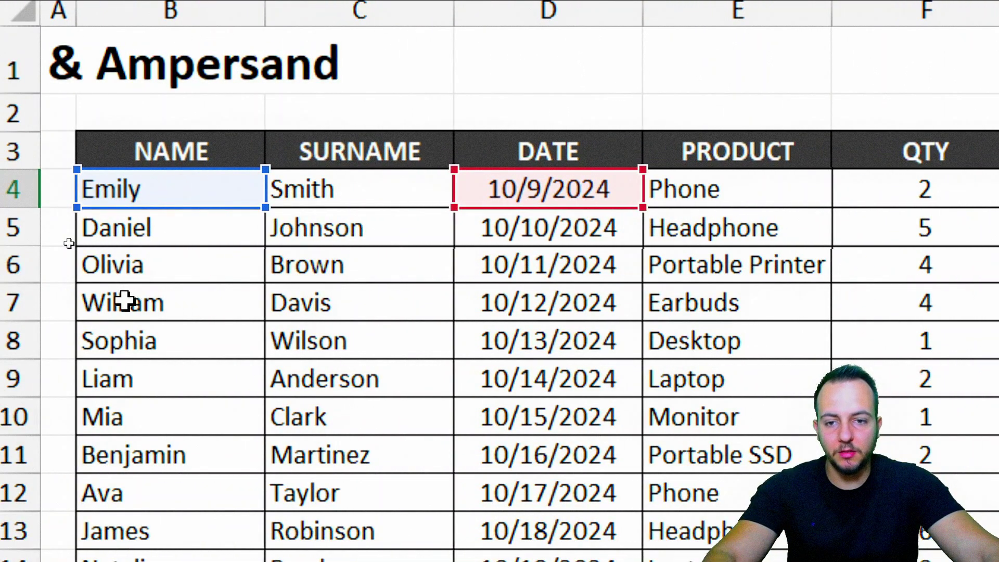
- Append surname C4 to I4's formula, then replace it with 123
{"action": "left_click", "coordinate": [350, 191]}
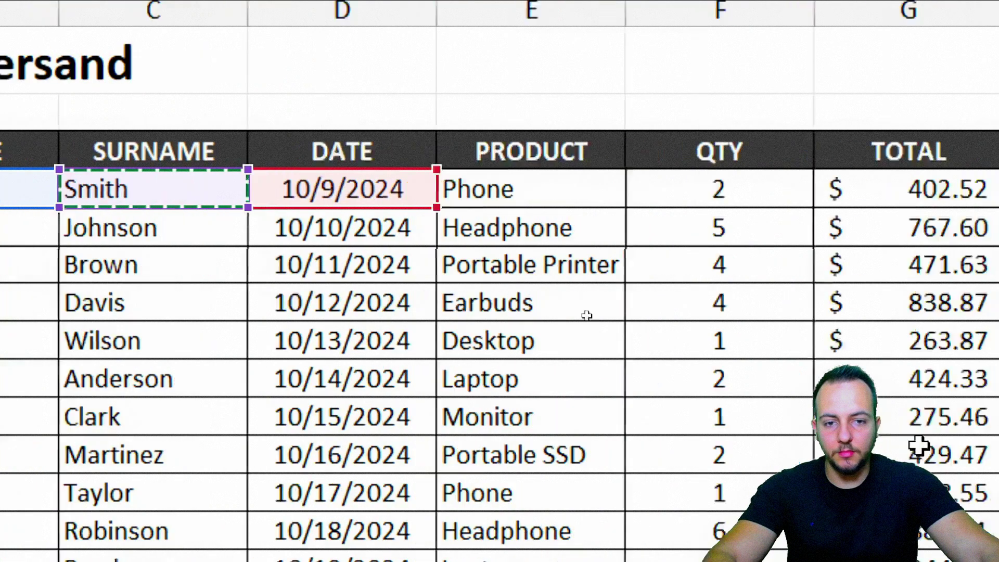
{"action": "key", "text": "Return"}
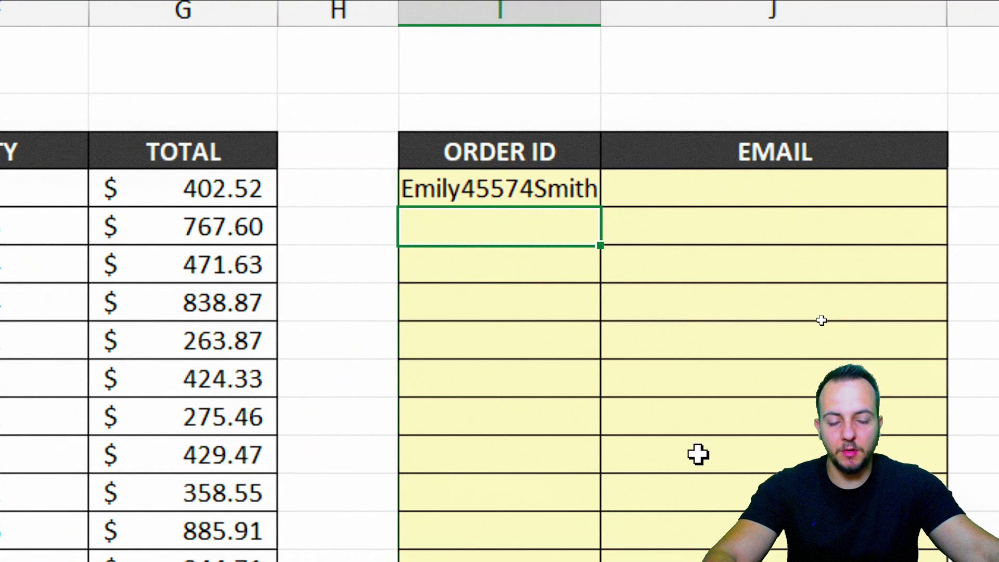
{"action": "double_click", "coordinate": [573, 191]}
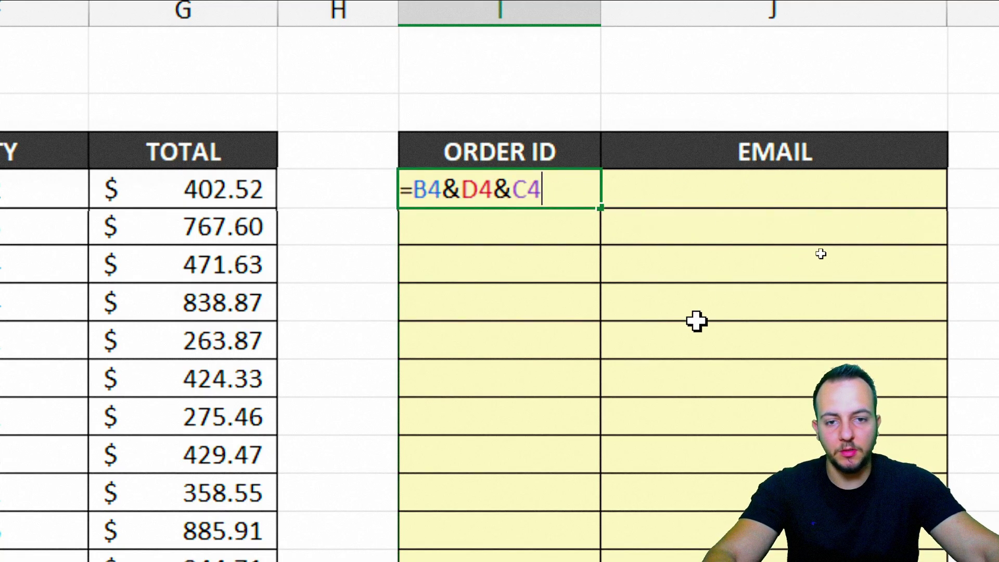
{"action": "key", "text": "BackSpace"}
{"action": "key", "text": "BackSpace"}
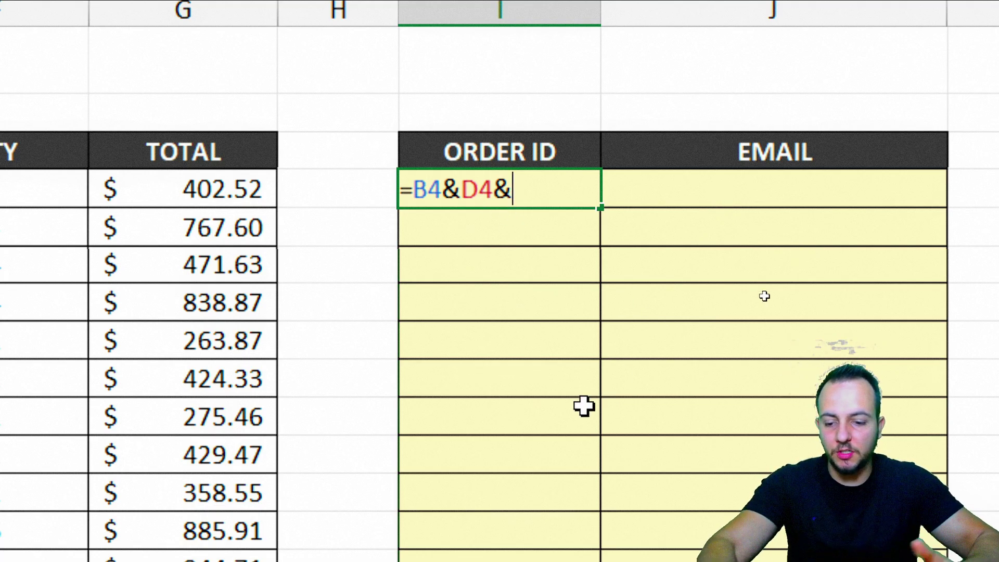
{"action": "type", "text": "123"}
{"action": "key", "text": "Return"}
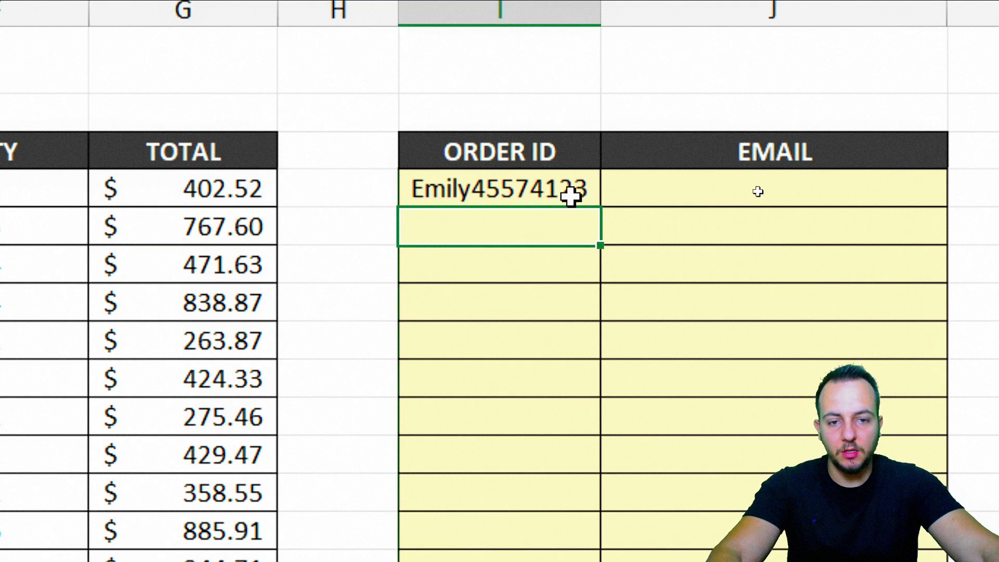
- Swap the 123 suffix for the text "ABC", then undo that change
{"action": "double_click", "coordinate": [559, 195]}
{"action": "left_click_drag", "start_coordinate": [515, 195], "coordinate": [568, 217]}
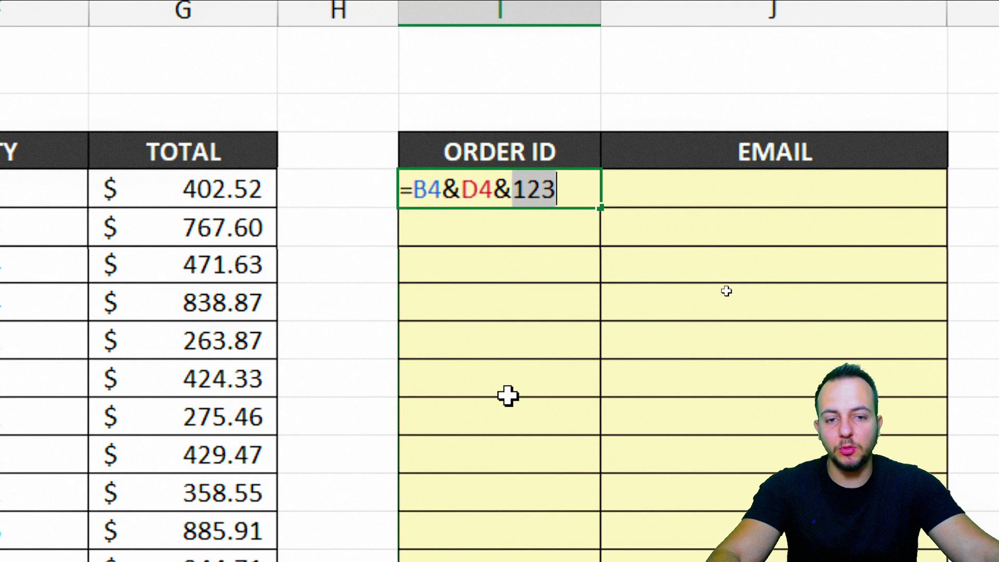
{"action": "type", "text": "\"ABC"}
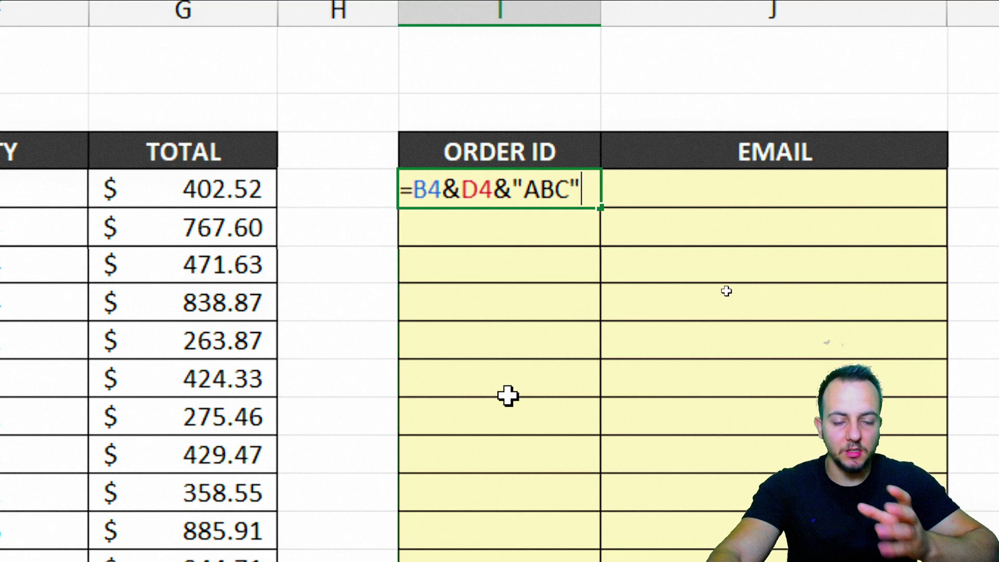
{"action": "key", "text": "Return"}
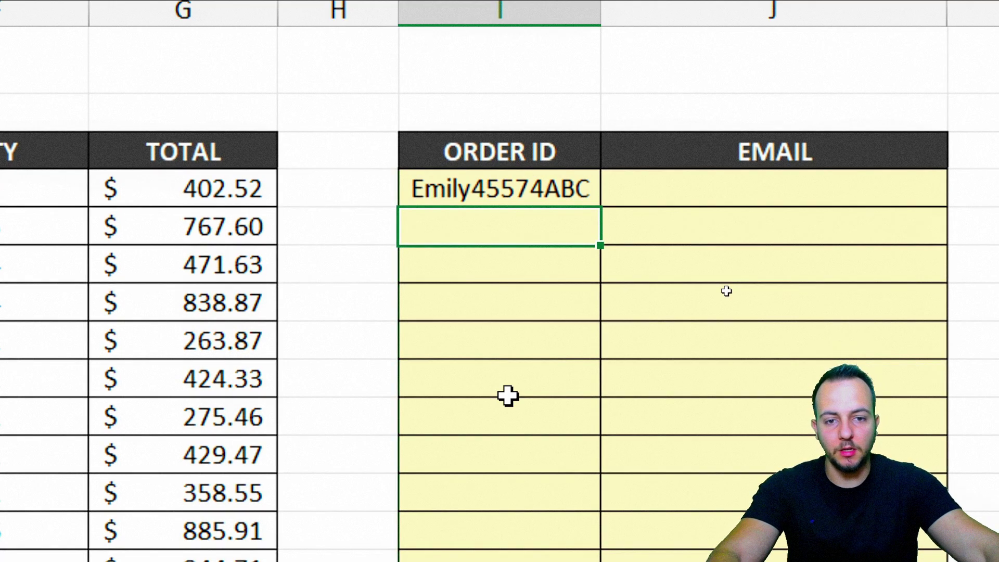
{"action": "key", "text": "ctrl+z"}
{"action": "key", "text": "ctrl+z"}
{"action": "key", "text": "ctrl+z"}
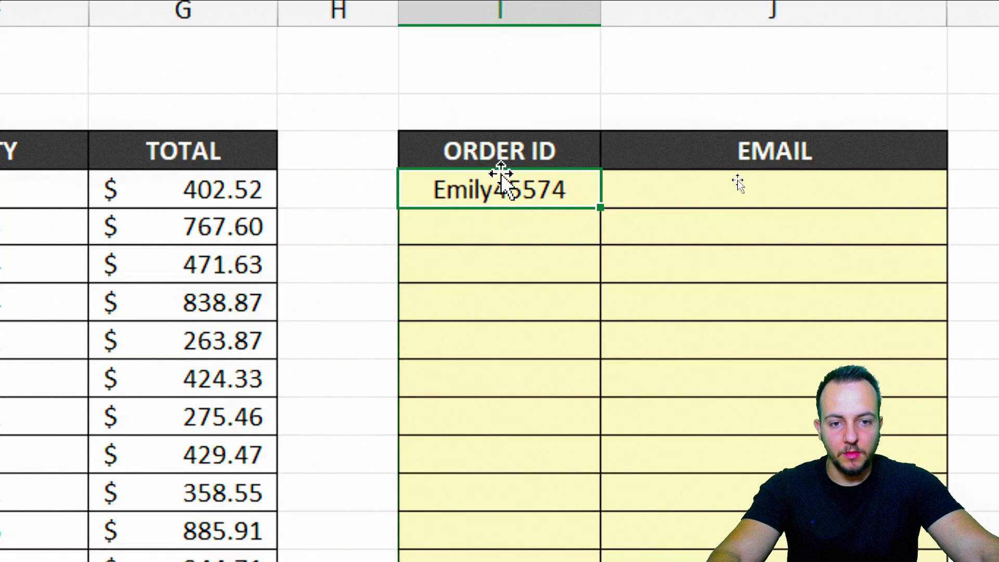
- Fill the ORDER ID formula down to row 14 and begin J4's formula =B4&D4
{"action": "left_click_drag", "start_coordinate": [600, 207], "coordinate": [560, 561]}
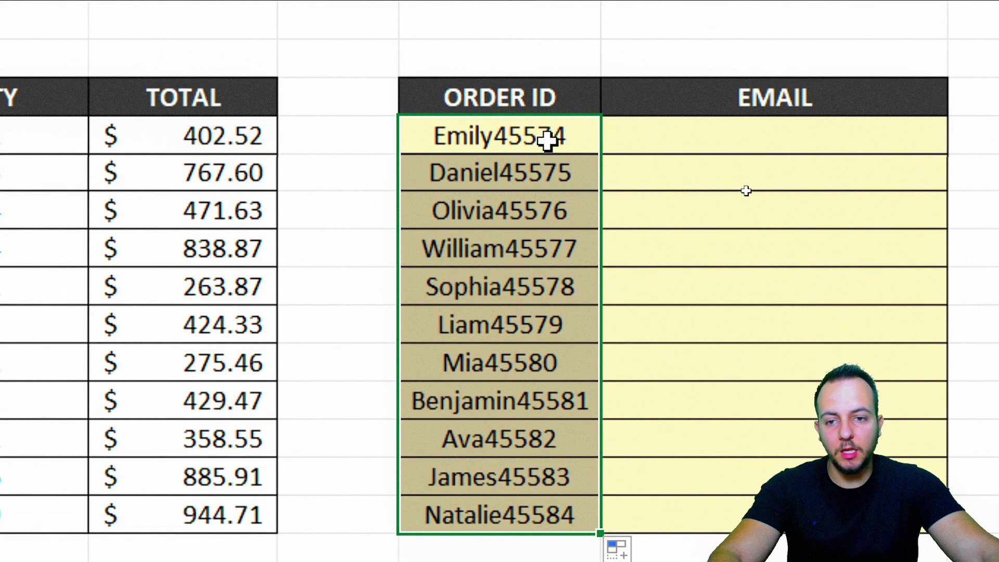
{"action": "key", "text": "Right"}
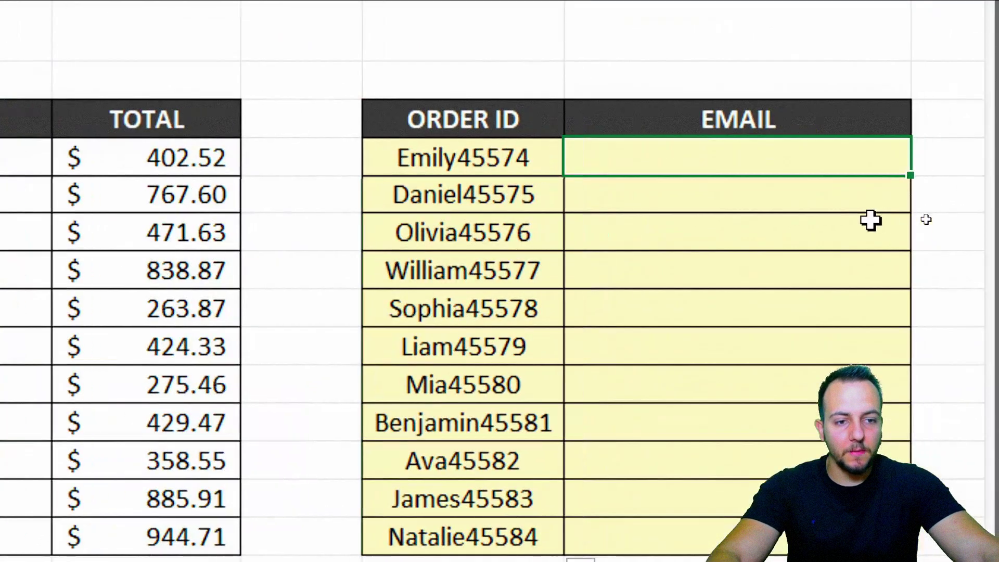
{"action": "type", "text": "="}
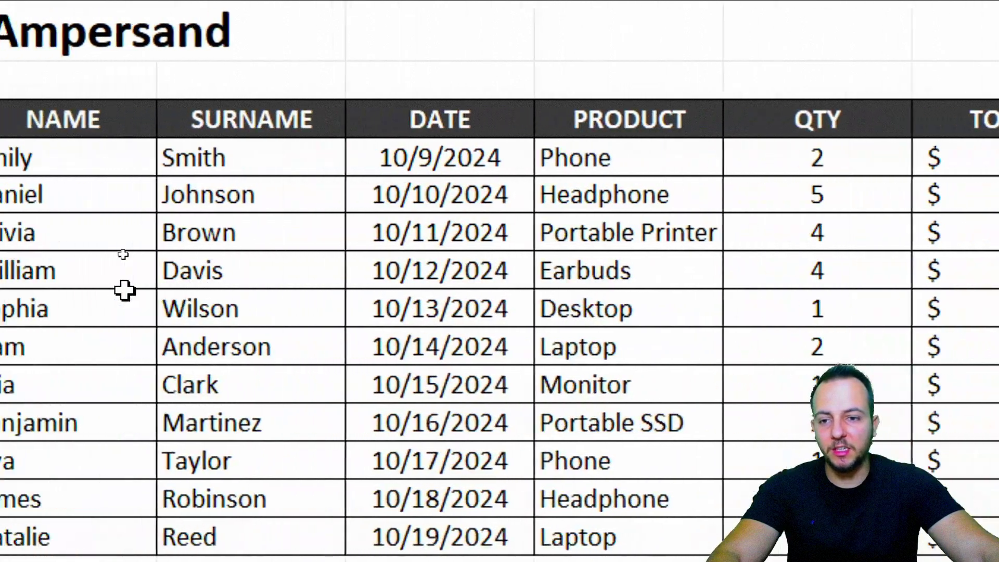
{"action": "left_click", "coordinate": [69, 171]}
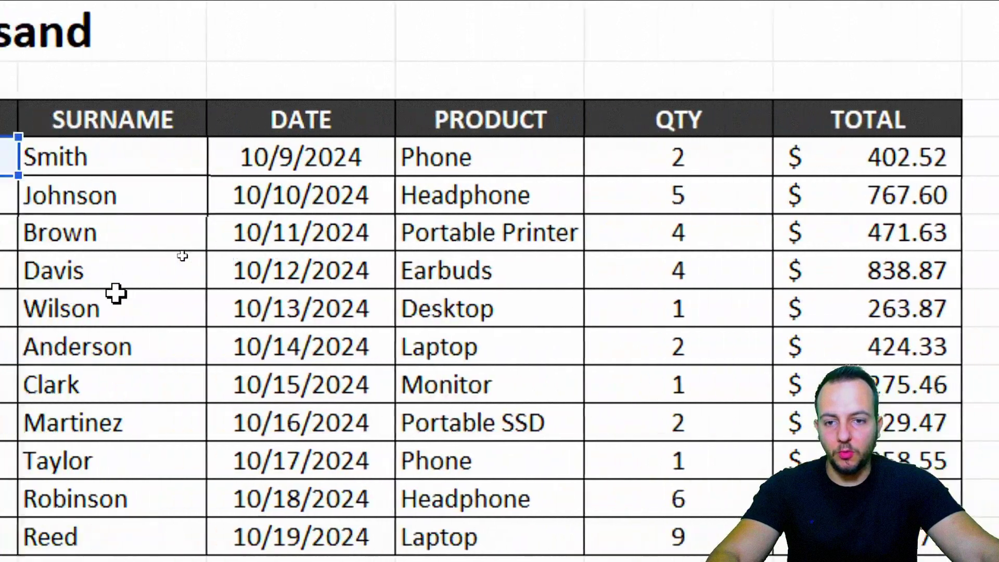
{"action": "left_click", "coordinate": [312, 156]}
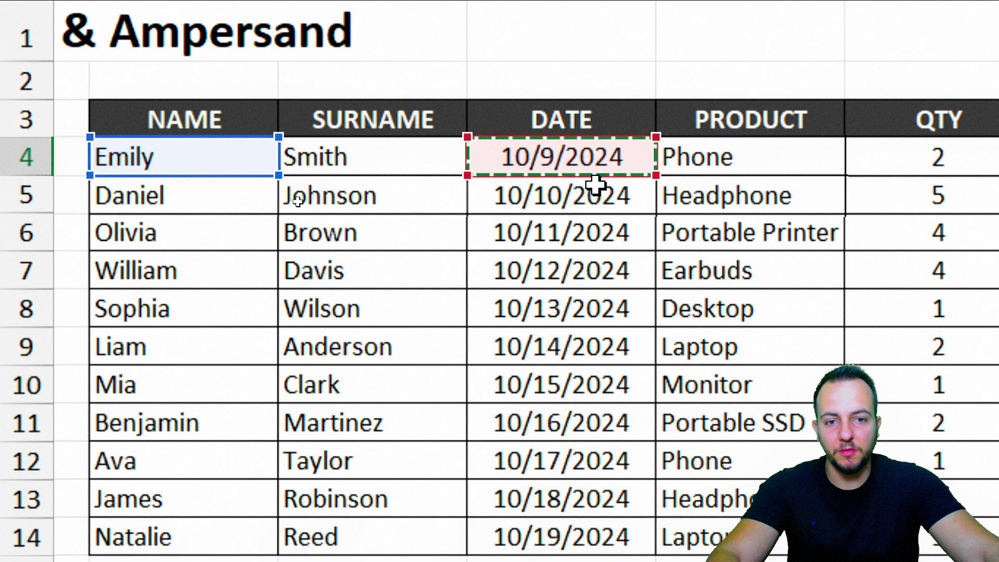
{"action": "left_click_drag", "start_coordinate": [598, 175], "coordinate": [420, 174]}
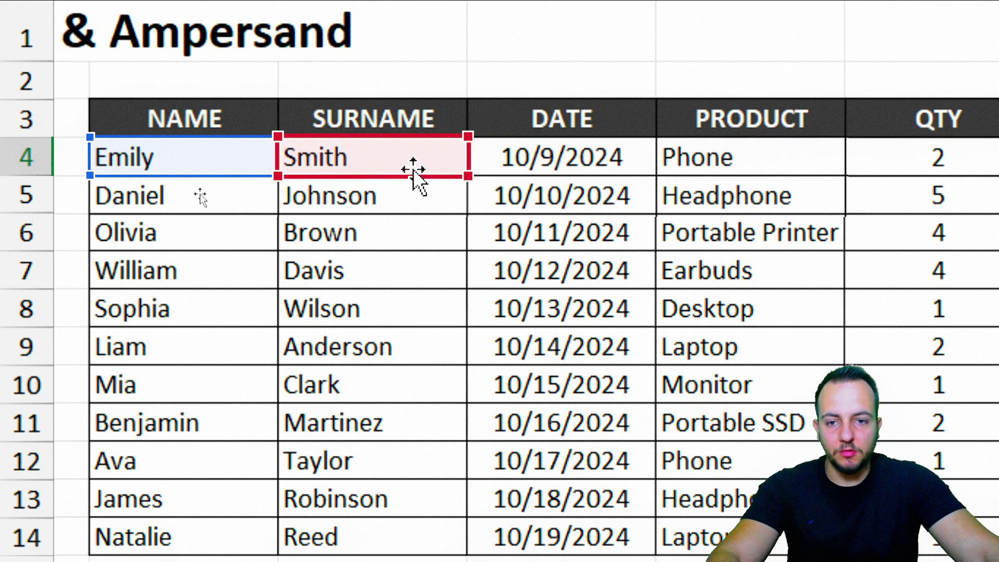
{"action": "left_click_drag", "start_coordinate": [316, 175], "coordinate": [541, 156]}
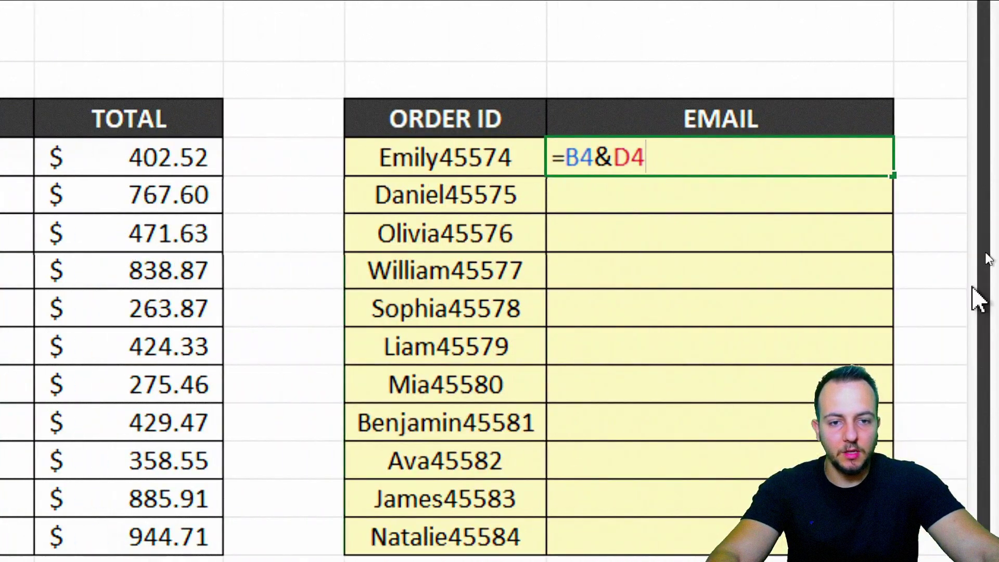
{"action": "type", "text": "&"}
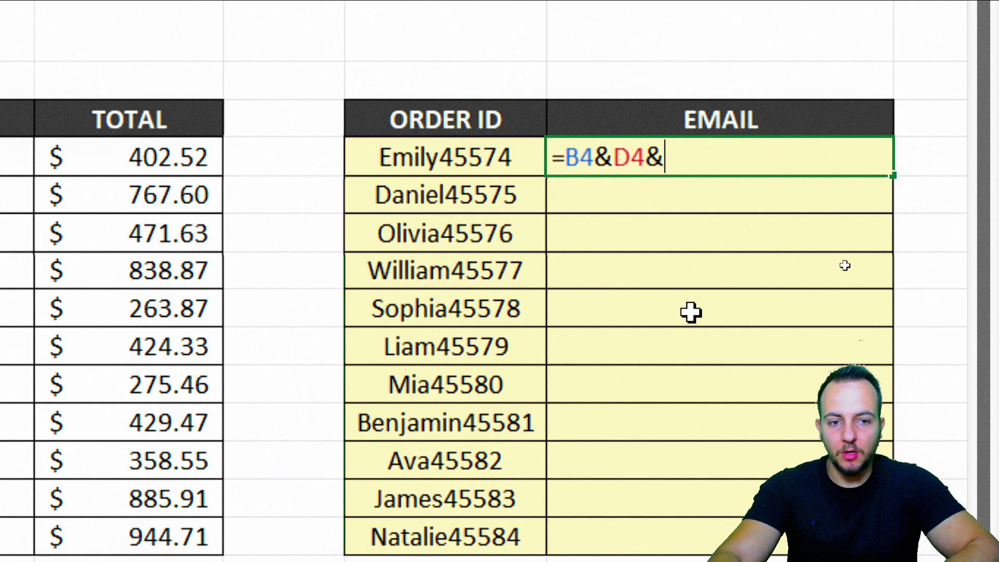
{"action": "type", "text": "\"@MAIL"}
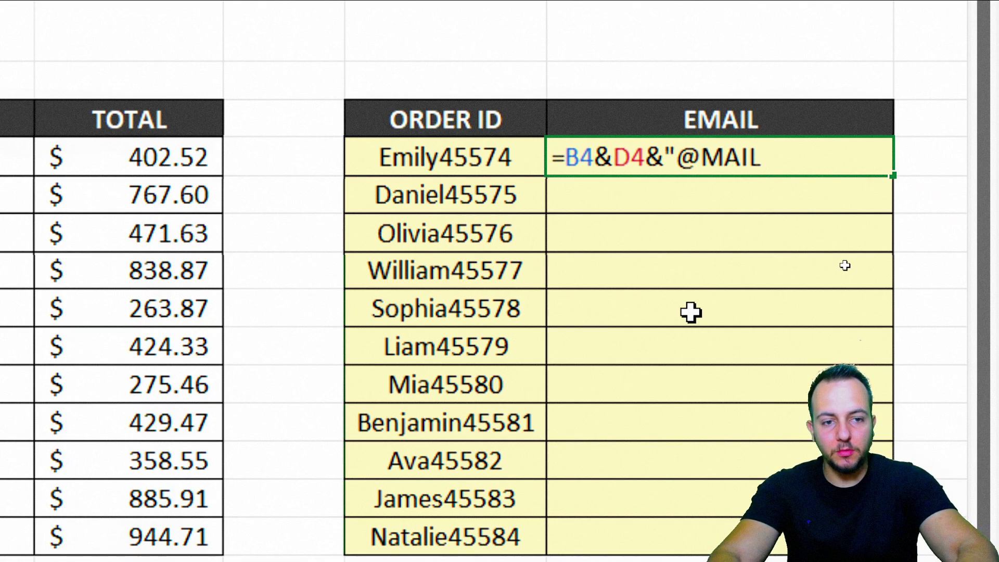
{"action": "key", "text": "BackSpace"}
{"action": "key", "text": "BackSpace"}
{"action": "key", "text": "BackSpace"}
{"action": "key", "text": "BackSpace"}
{"action": "type", "text": "EMAIL.COM\""}
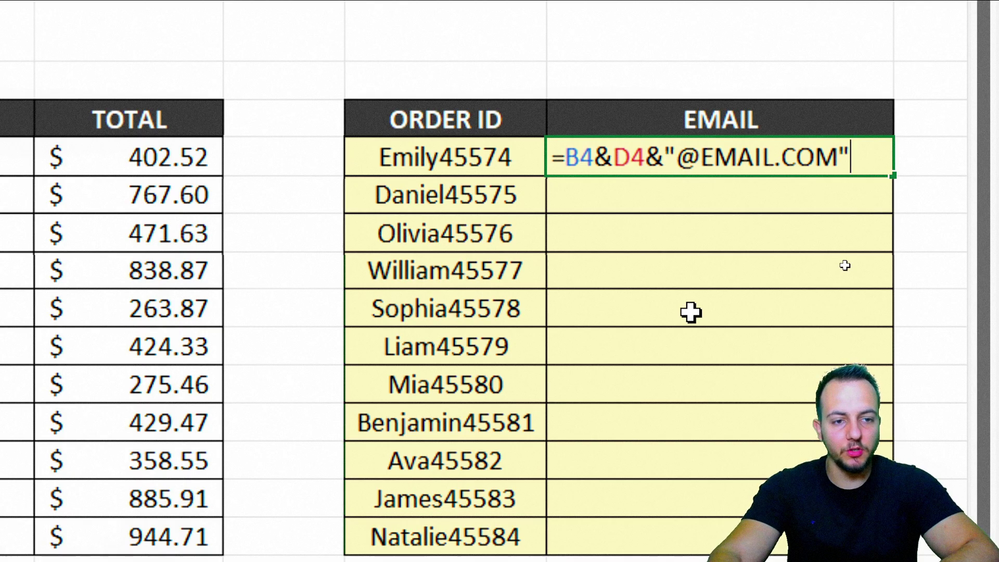
{"action": "key", "text": "Return"}
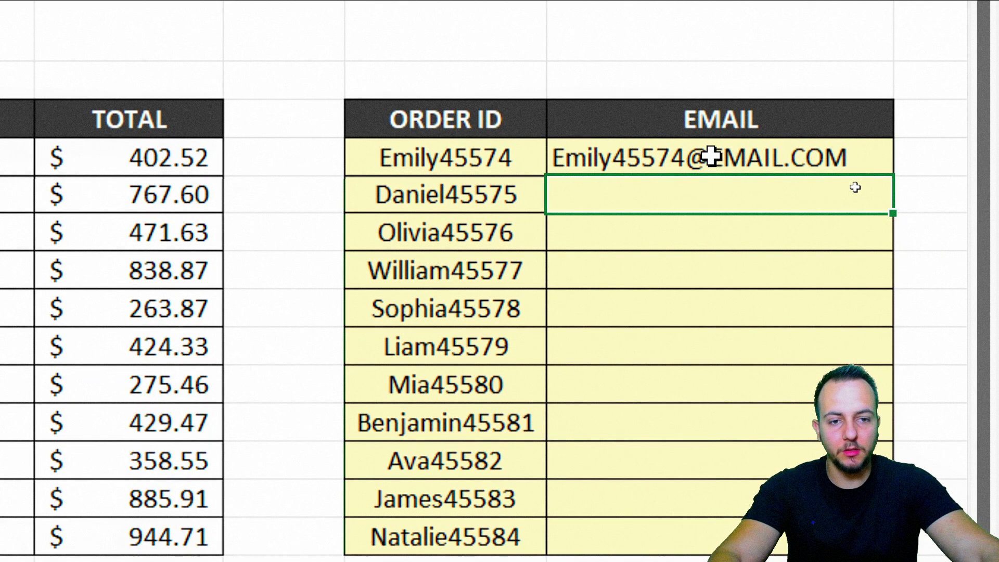
{"action": "left_click", "coordinate": [707, 156]}
- Fill the e-mail formula down to J14, then switch to the WITH FORMULA sheet
{"action": "left_click_drag", "start_coordinate": [895, 177], "coordinate": [895, 536]}
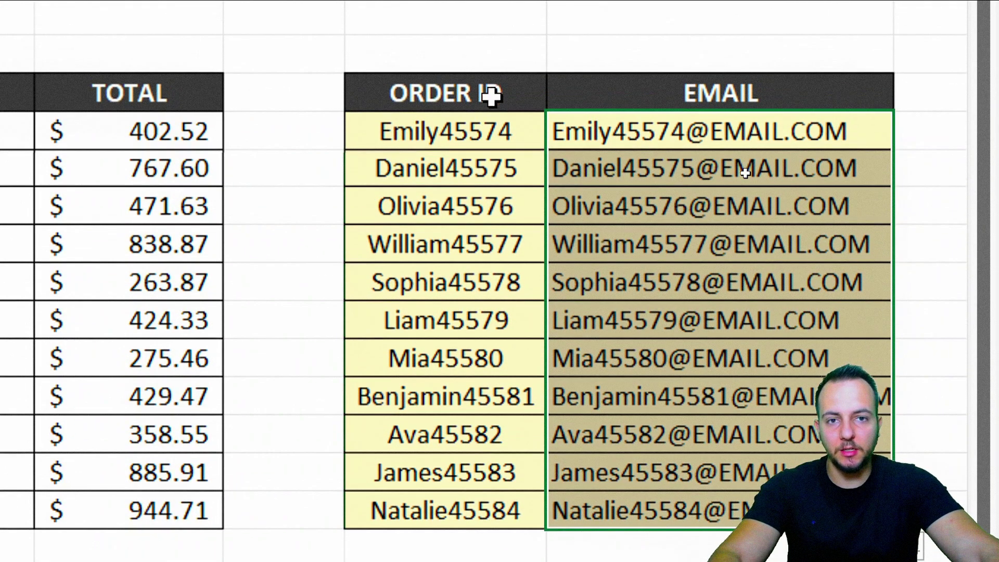
{"action": "left_click", "coordinate": [488, 81]}
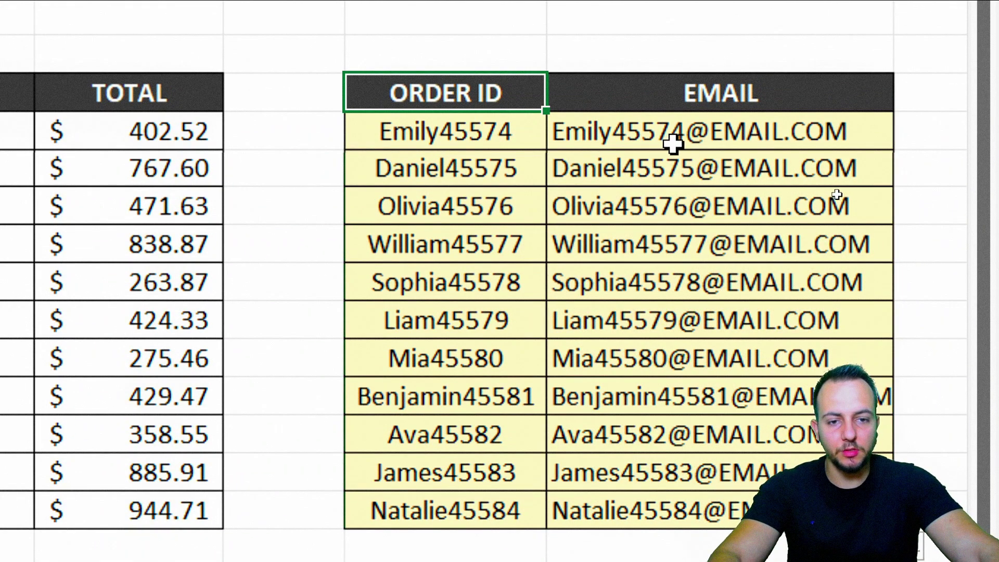
{"action": "scroll", "coordinate": [669, 475], "scroll_direction": "down", "scroll_amount": 1}
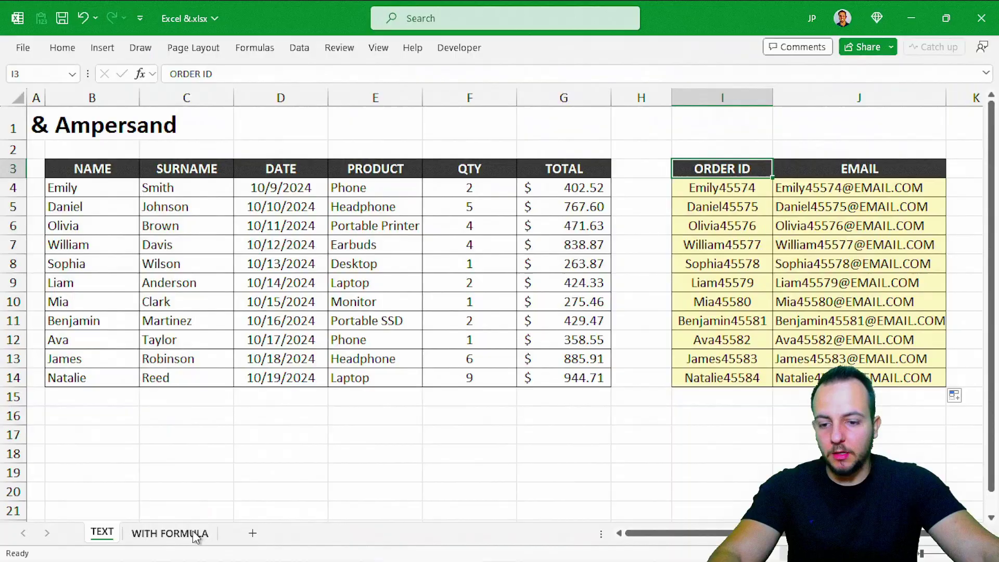
{"action": "left_click", "coordinate": [196, 534]}
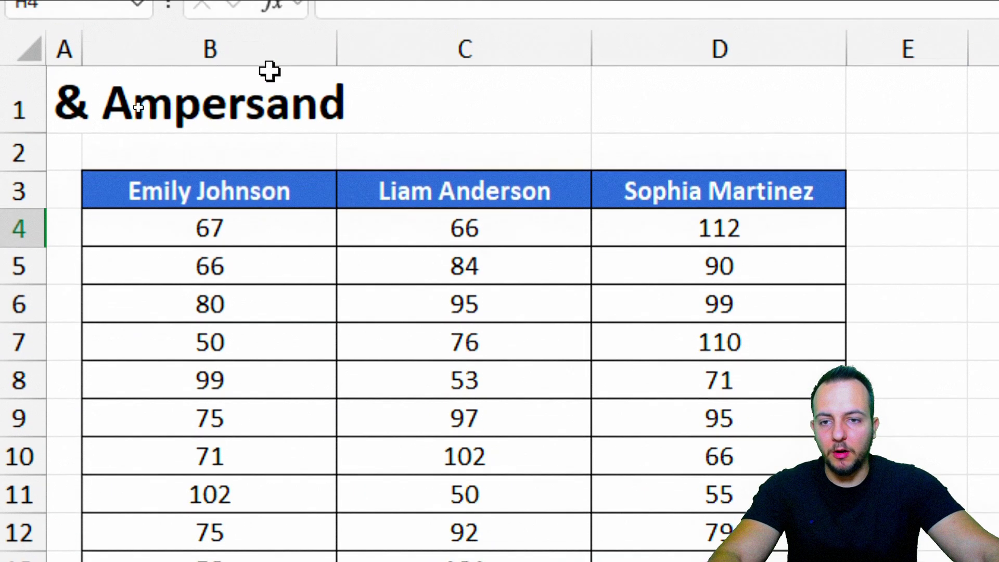
{"action": "left_click", "coordinate": [322, 24]}
{"action": "left_click", "coordinate": [375, 24]}
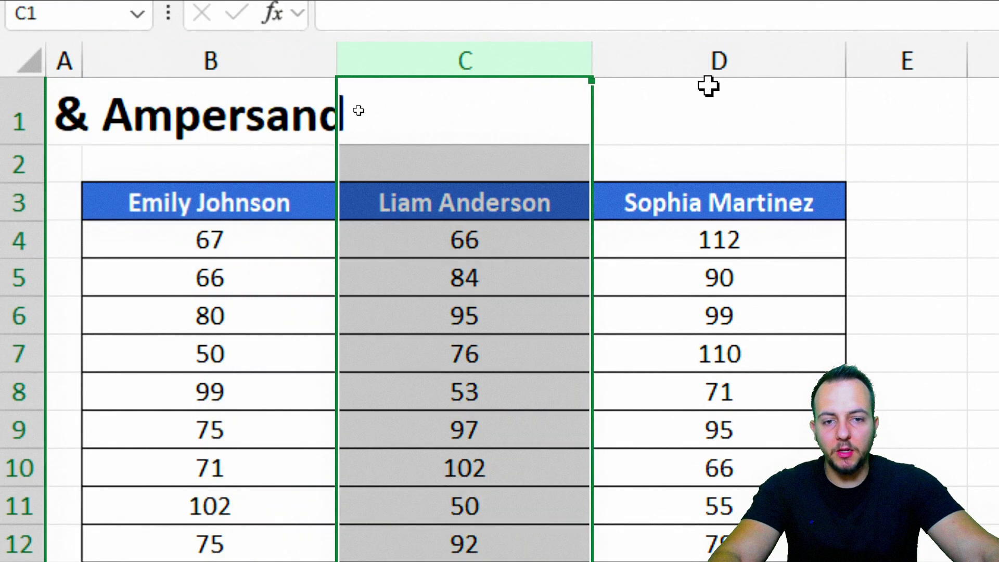
{"action": "left_click", "coordinate": [704, 61]}
{"action": "left_click", "coordinate": [210, 62]}
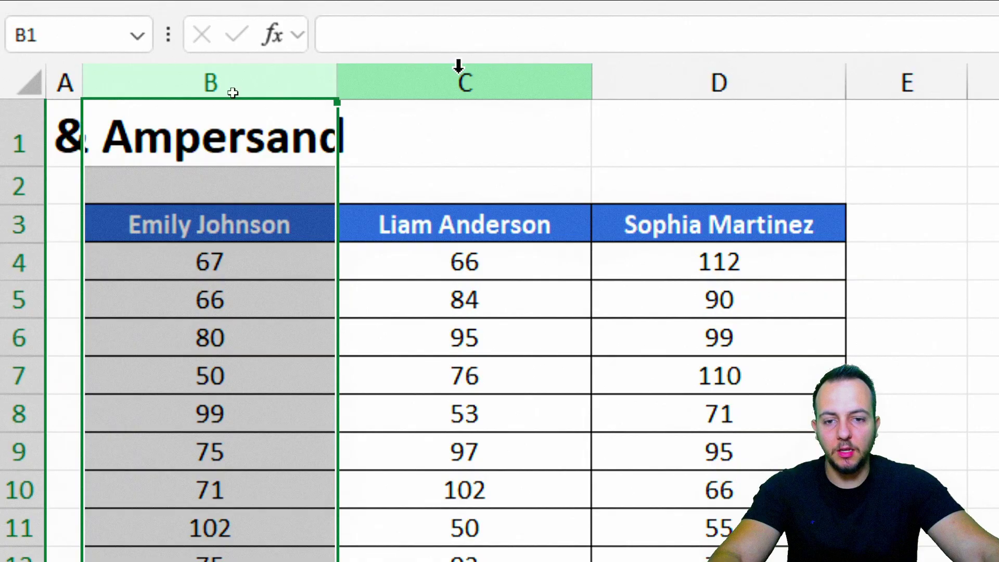
{"action": "left_click", "coordinate": [458, 66]}
{"action": "left_click", "coordinate": [648, 78]}
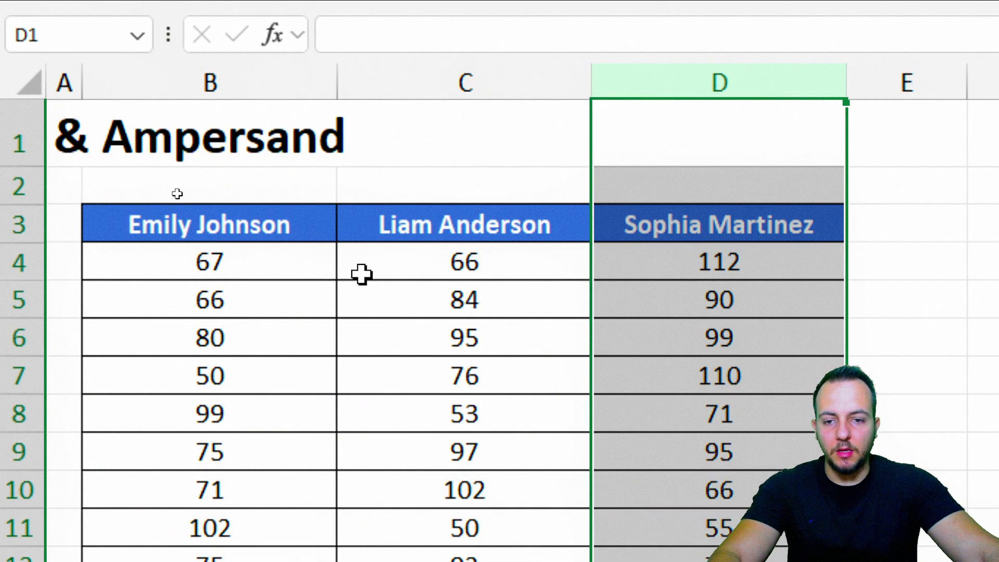
{"action": "left_click", "coordinate": [261, 274]}
{"action": "left_click", "coordinate": [257, 300]}
{"action": "left_click", "coordinate": [250, 340]}
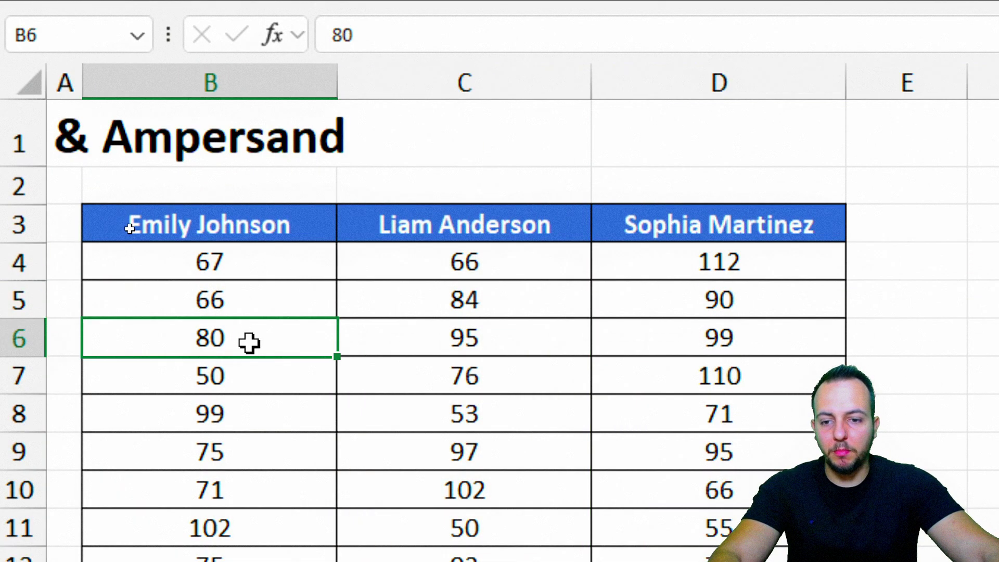
{"action": "key", "text": "shift+space"}
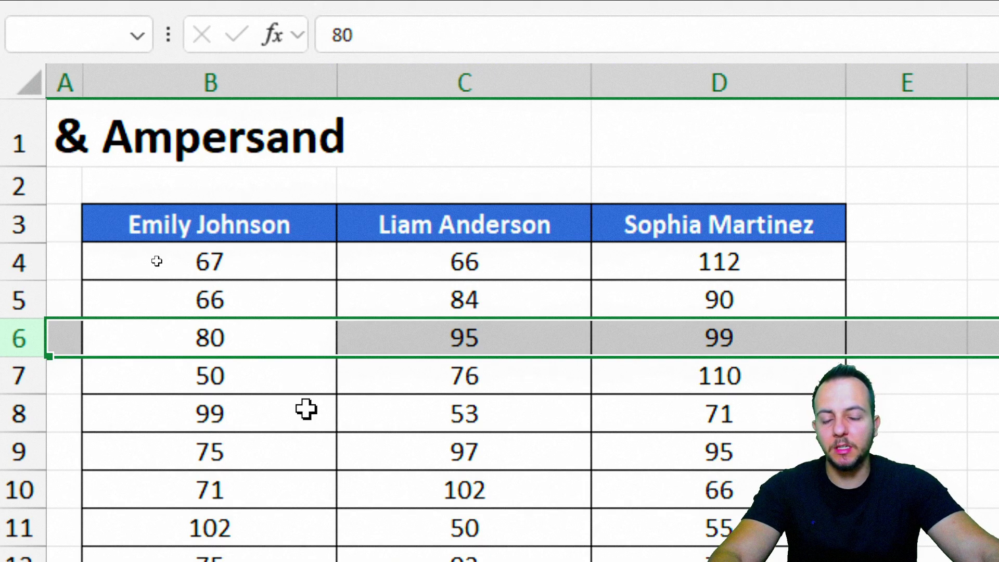
{"action": "left_click", "coordinate": [253, 267]}
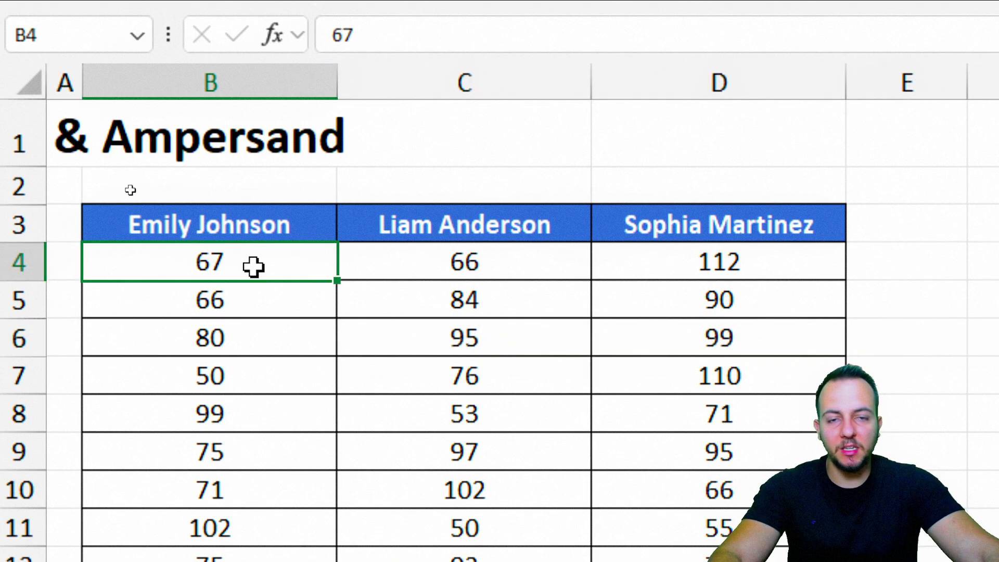
{"action": "left_click", "coordinate": [260, 303]}
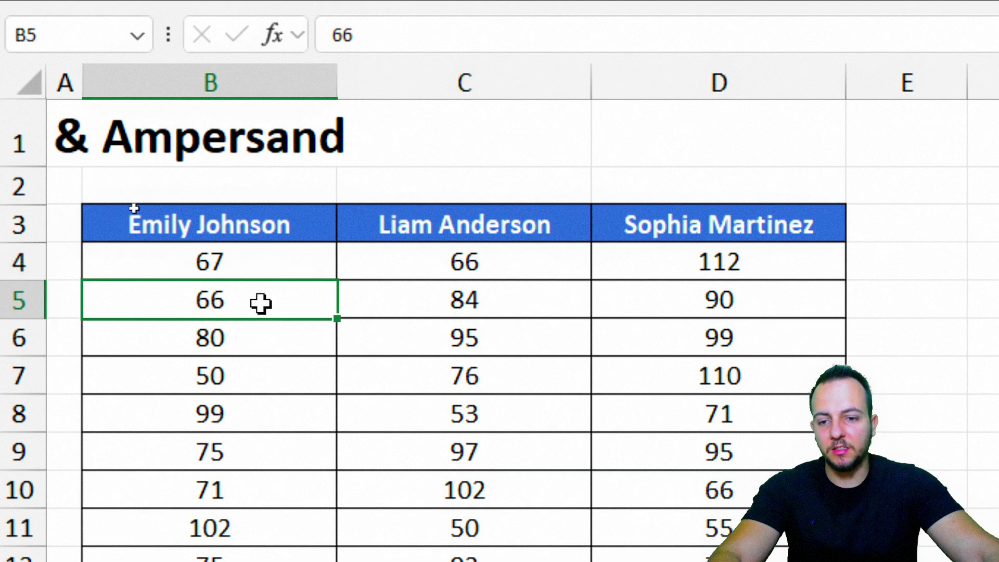
{"action": "left_click", "coordinate": [248, 335]}
{"action": "left_click_drag", "start_coordinate": [279, 261], "coordinate": [251, 376]}
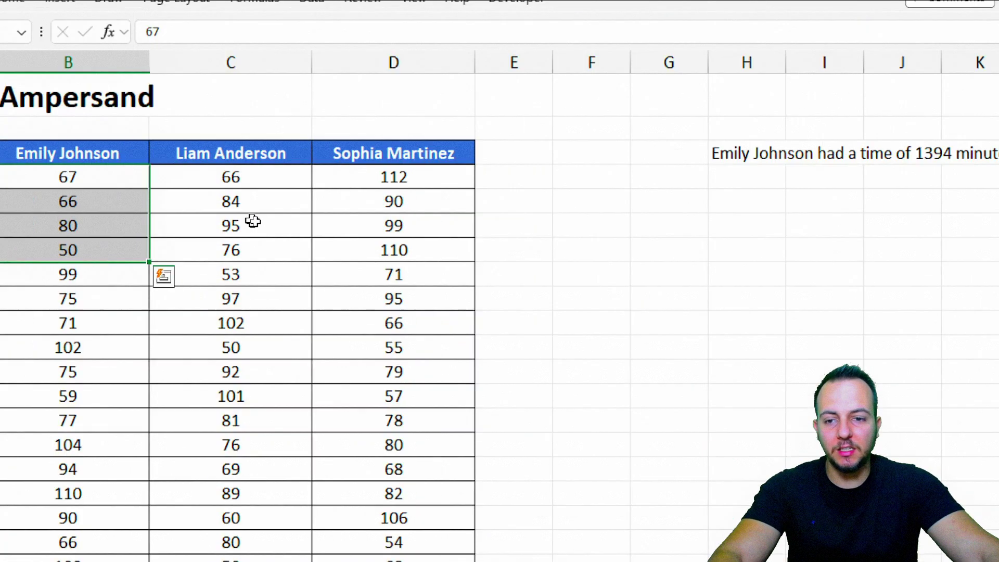
{"action": "key", "text": "ctrl+q"}
{"action": "left_click", "coordinate": [699, 201]}
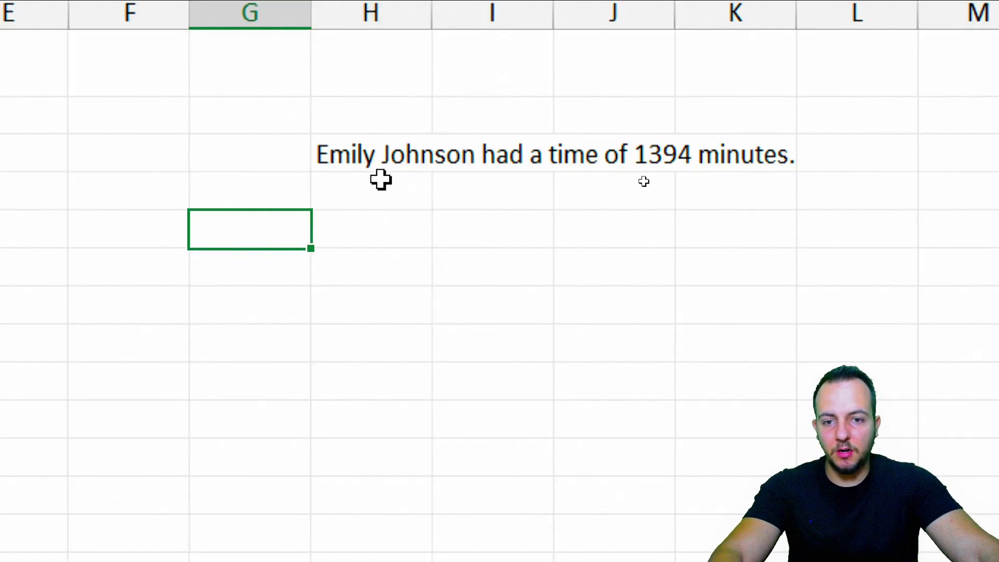
{"action": "left_click", "coordinate": [382, 181]}
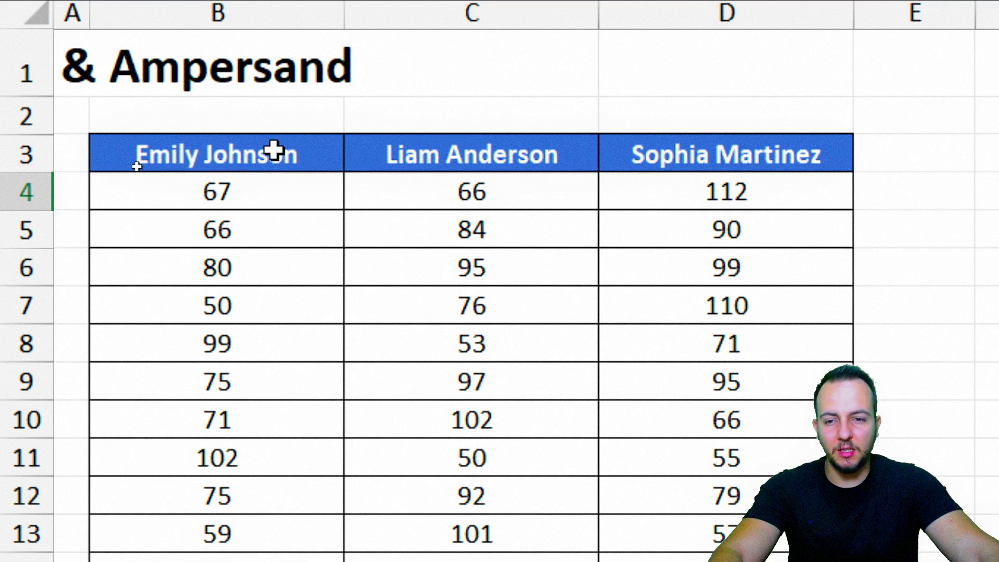
- Start the formula =C3&"had a time of" in the cell below the first sentence
{"action": "type", "text": "="}
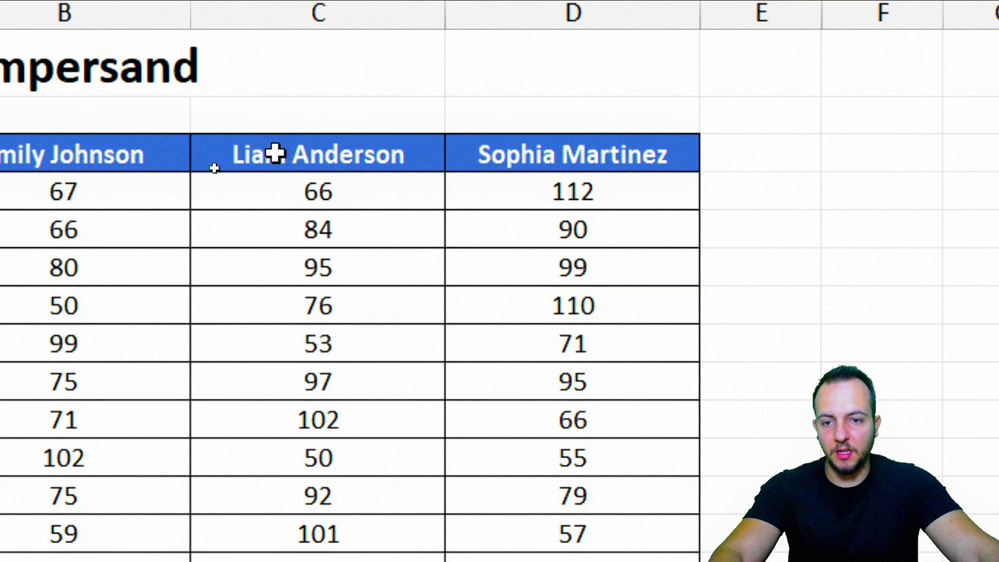
{"action": "left_click", "coordinate": [284, 155]}
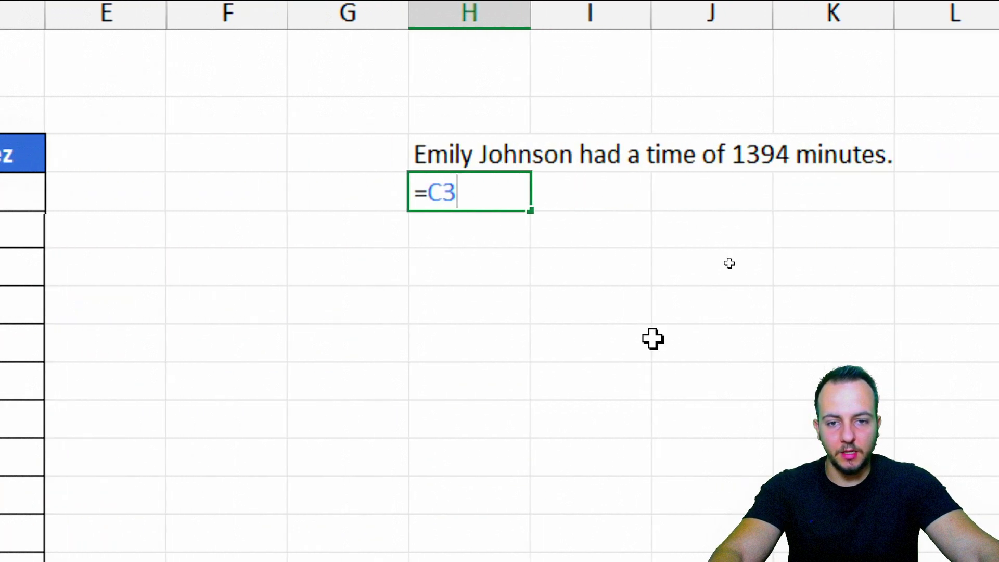
{"action": "type", "text": "&"}
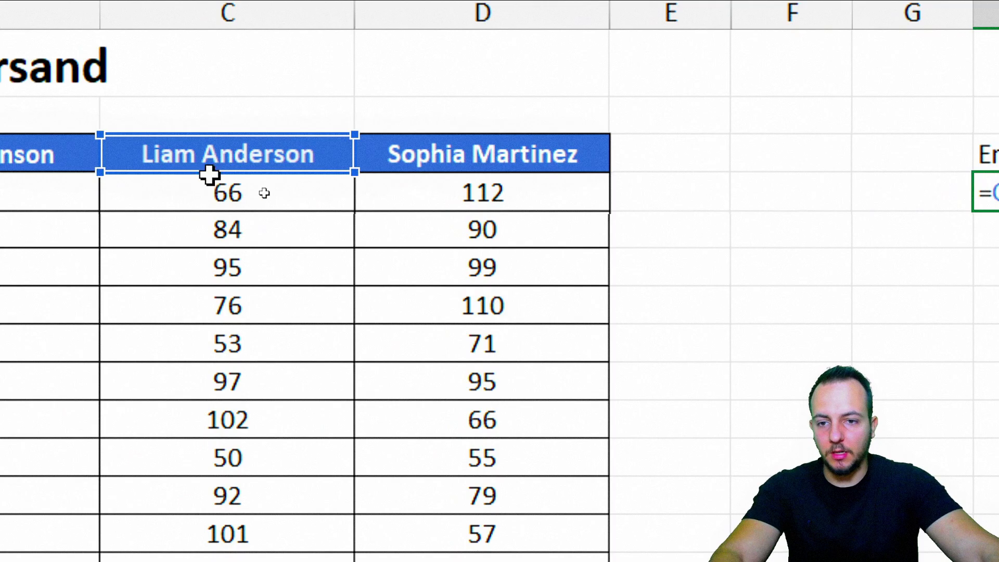
{"action": "type", "text": "\"had "}
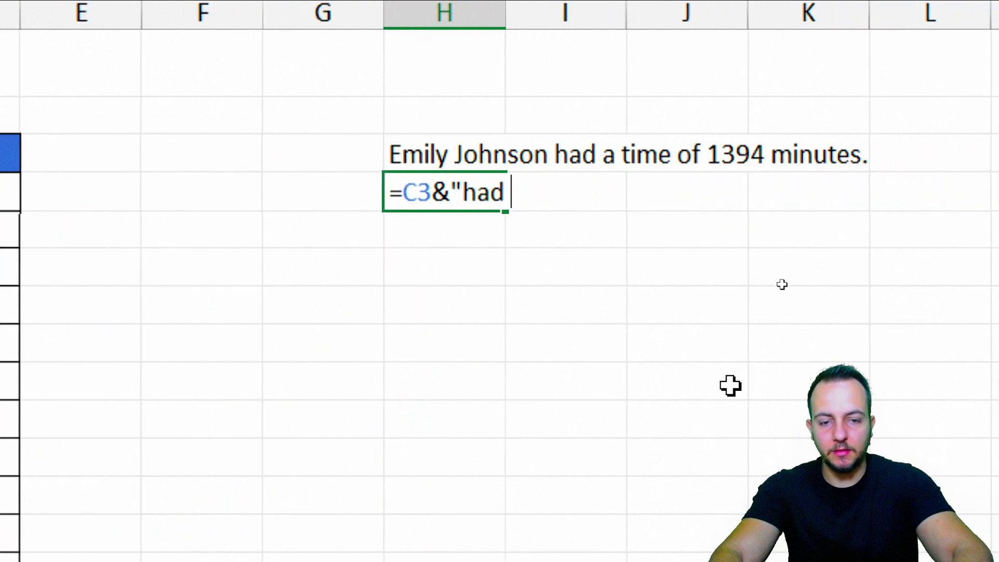
{"action": "type", "text": "a time of"}
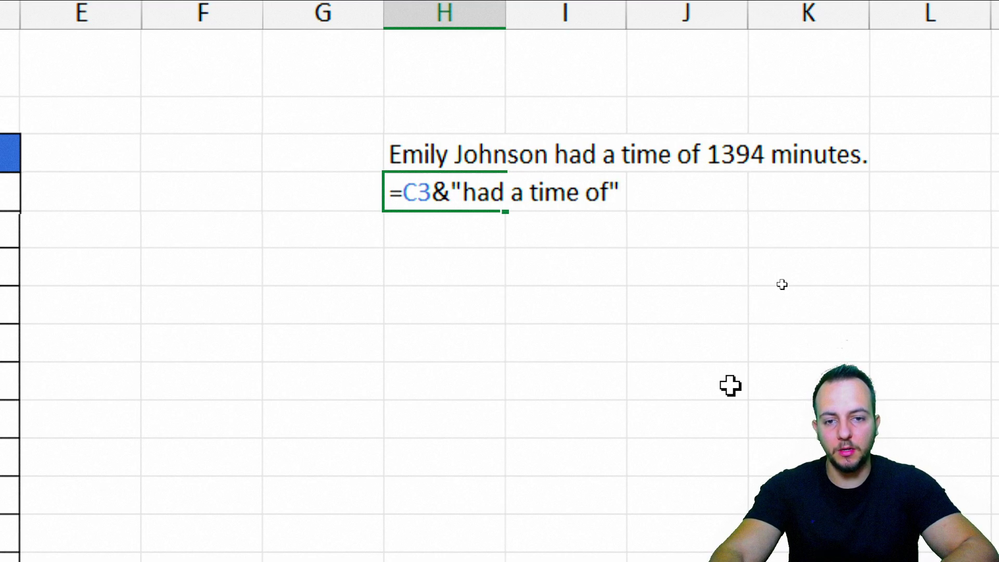
{"action": "type", "text": "\""}
- Commit the new sentence formula joining C3's name with "had a time of"
{"action": "key", "text": "Return"}
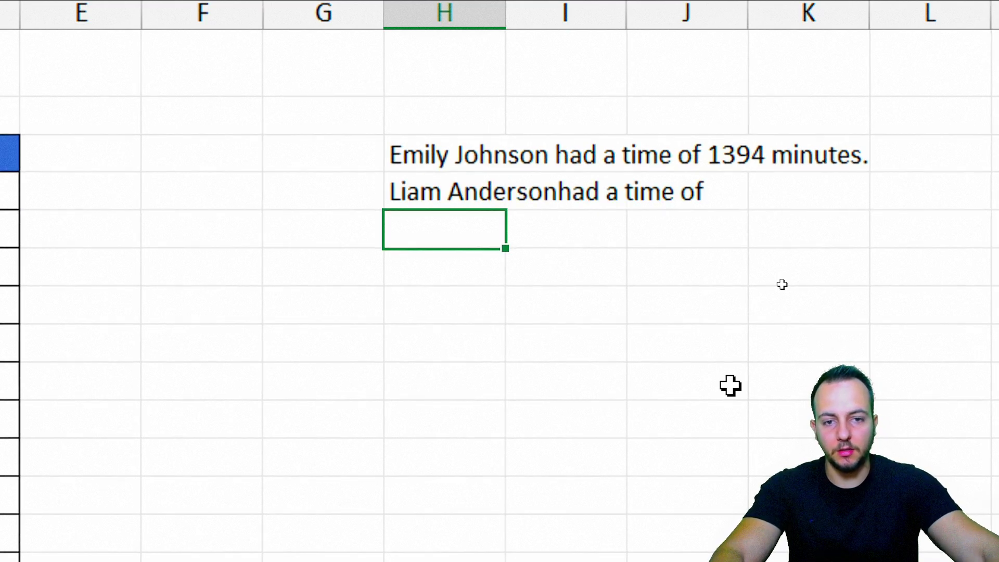
{"action": "key", "text": "ctrl+2"}
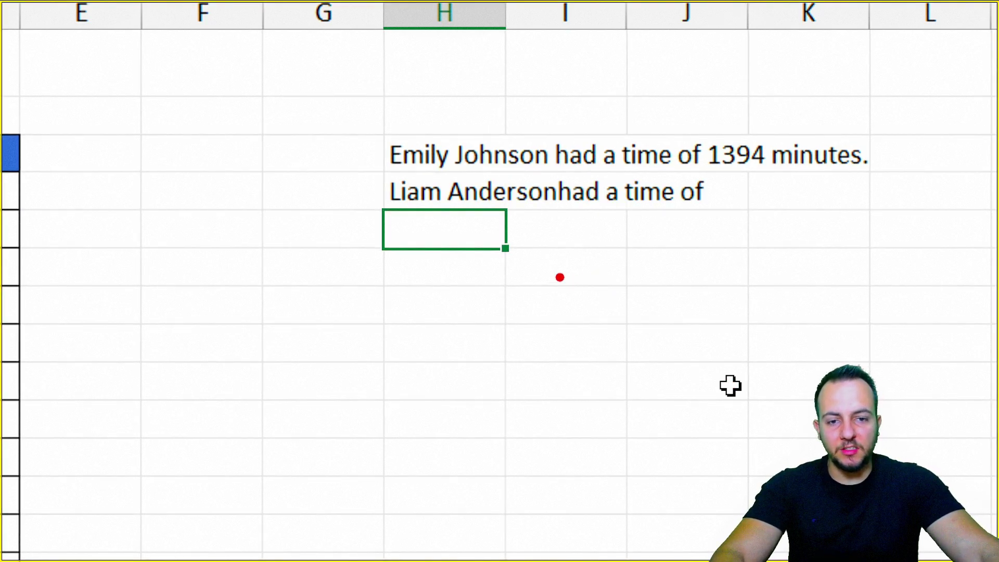
{"action": "left_click_drag", "start_coordinate": [558, 233], "coordinate": [558, 344]}
{"action": "left_click_drag", "start_coordinate": [414, 211], "coordinate": [619, 210]}
{"action": "left_click_drag", "start_coordinate": [557, 165], "coordinate": [557, 235]}
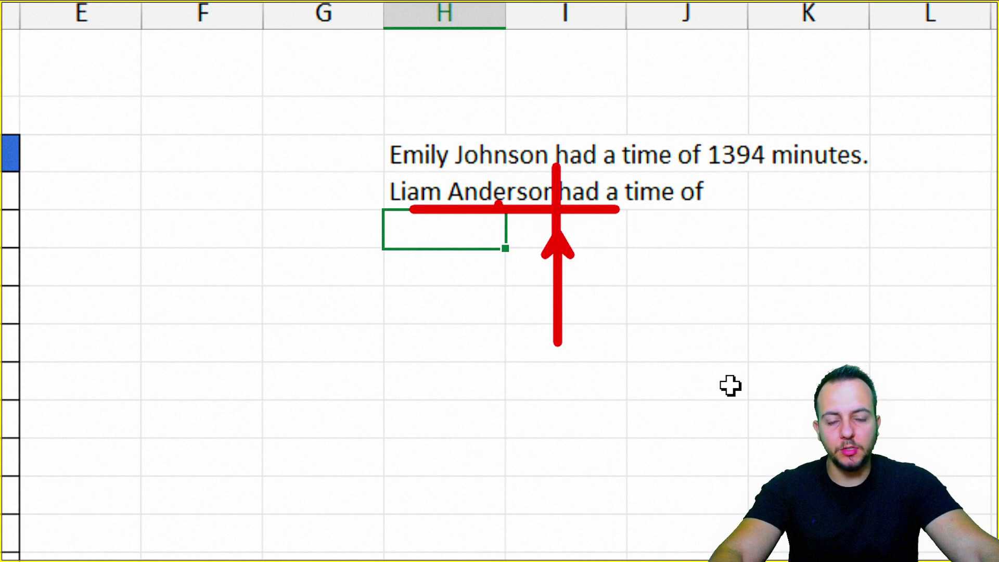
{"action": "key", "text": "Escape"}
{"action": "left_click", "coordinate": [449, 188]}
{"action": "double_click", "coordinate": [448, 189]}
{"action": "left_click", "coordinate": [451, 193]}
{"action": "left_click", "coordinate": [462, 193]}
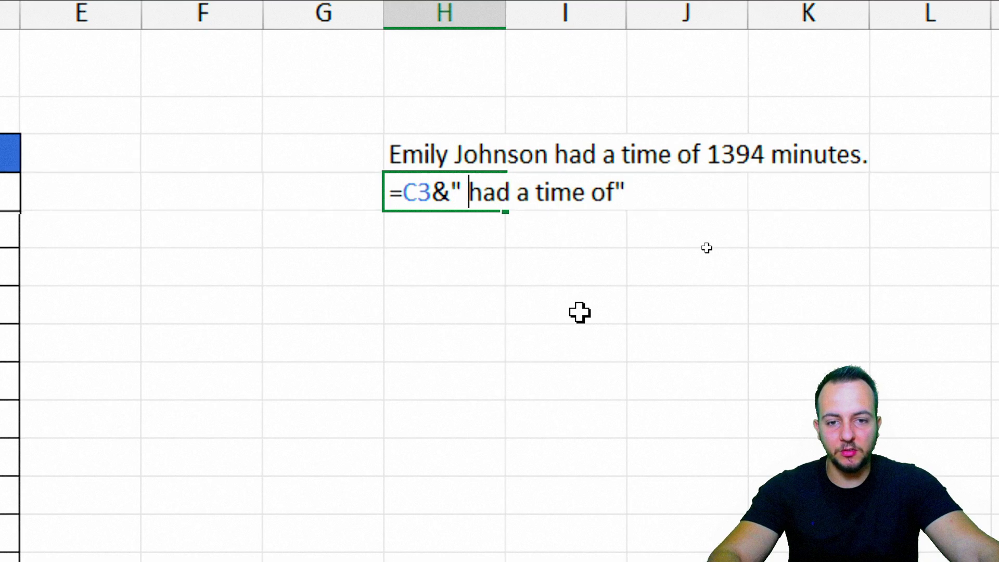
{"action": "left_click", "coordinate": [616, 193]}
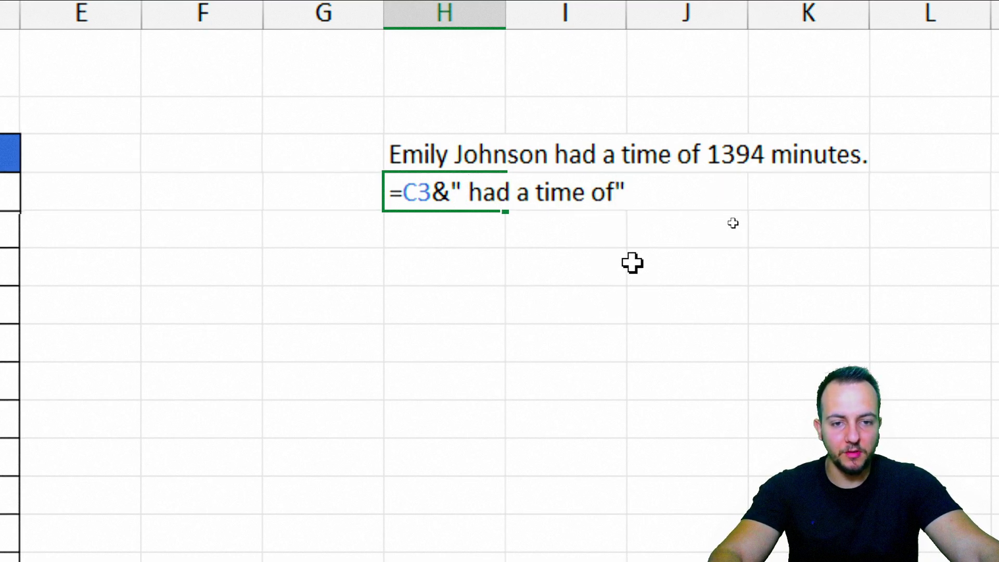
{"action": "key", "text": "Return"}
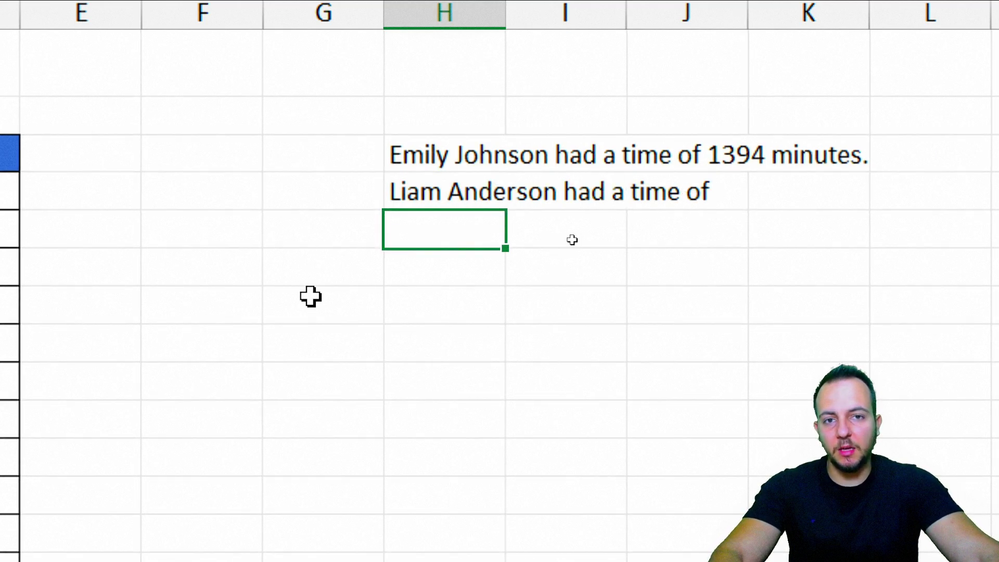
{"action": "scroll", "coordinate": [311, 297], "scroll_direction": "left", "scroll_amount": 10}
- Rename the C3 header to John Paul, updating the sentence to 'John Paul had a time of'
{"action": "left_click", "coordinate": [216, 147]}
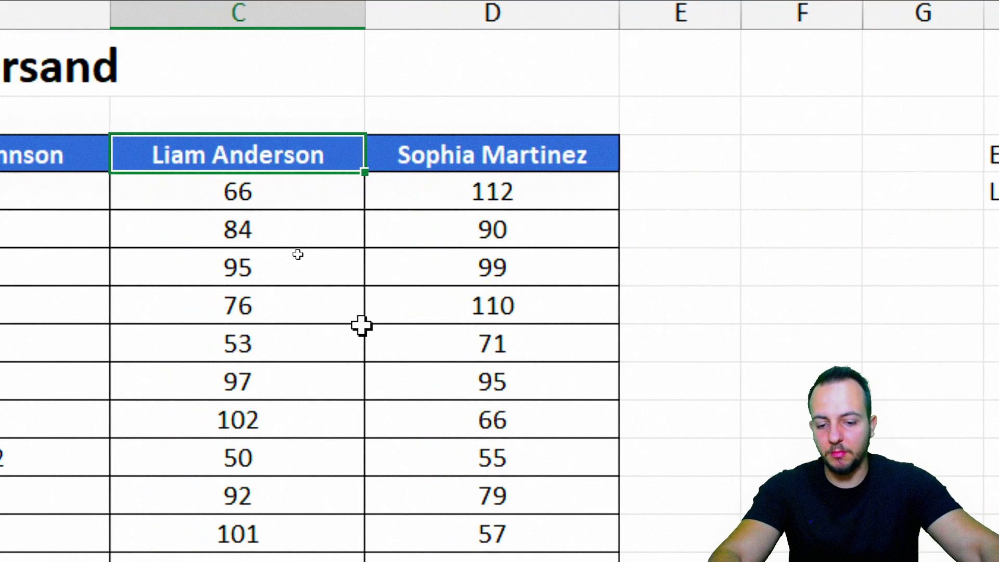
{"action": "type", "text": "John Paul"}
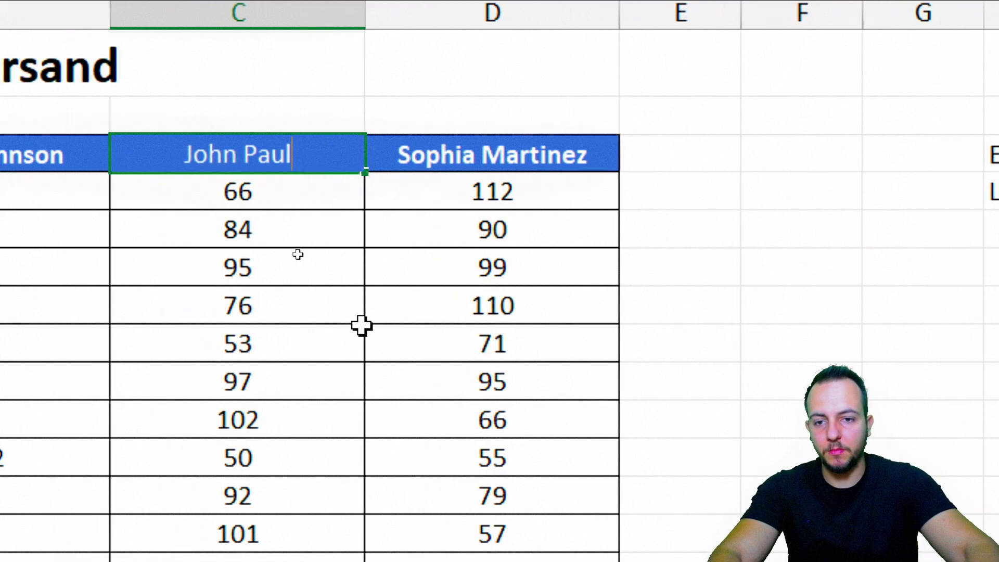
{"action": "scroll", "coordinate": [298, 254], "scroll_direction": "right", "scroll_amount": 10}
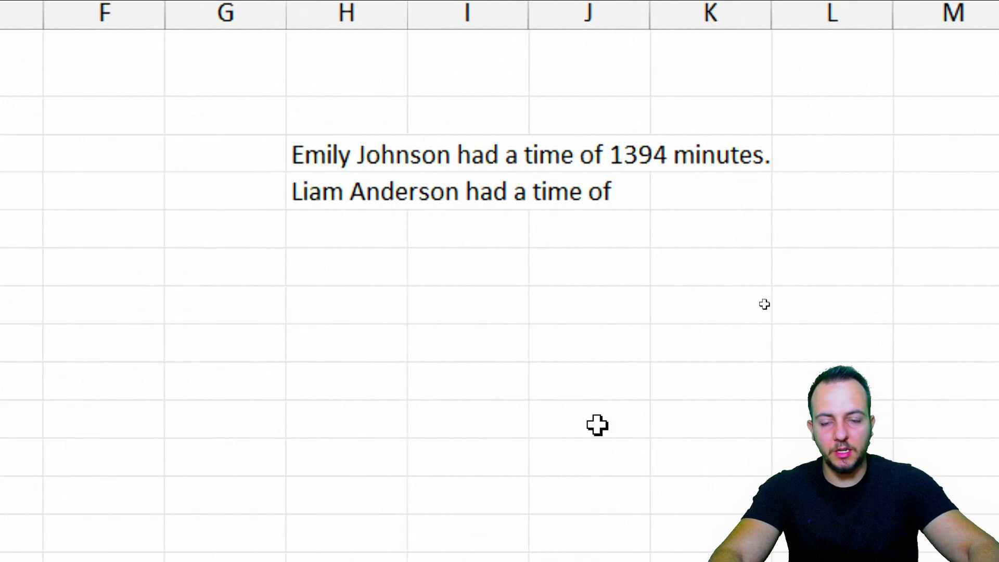
{"action": "left_click", "coordinate": [598, 425]}
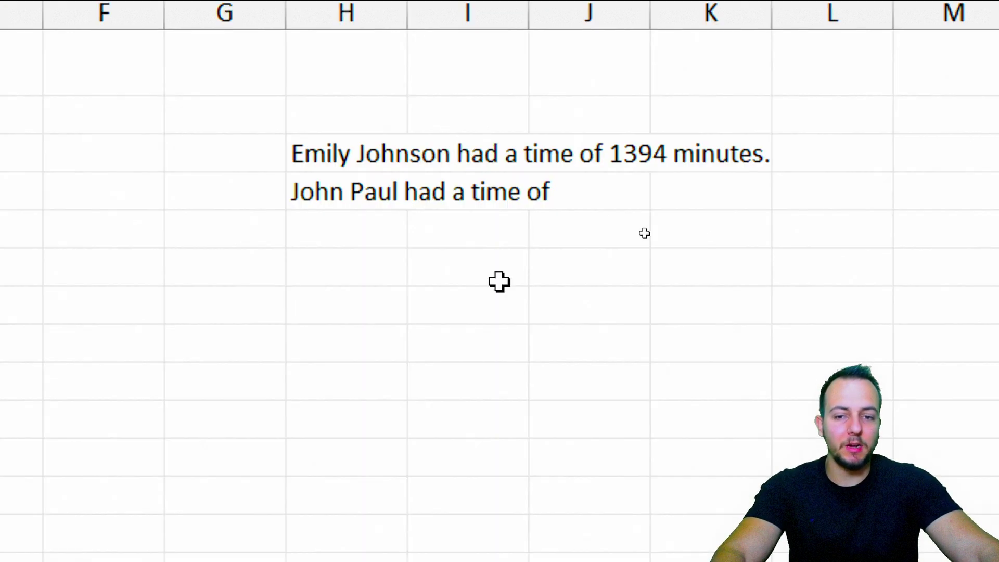
{"action": "scroll", "coordinate": [500, 281], "scroll_direction": "left", "scroll_amount": 5}
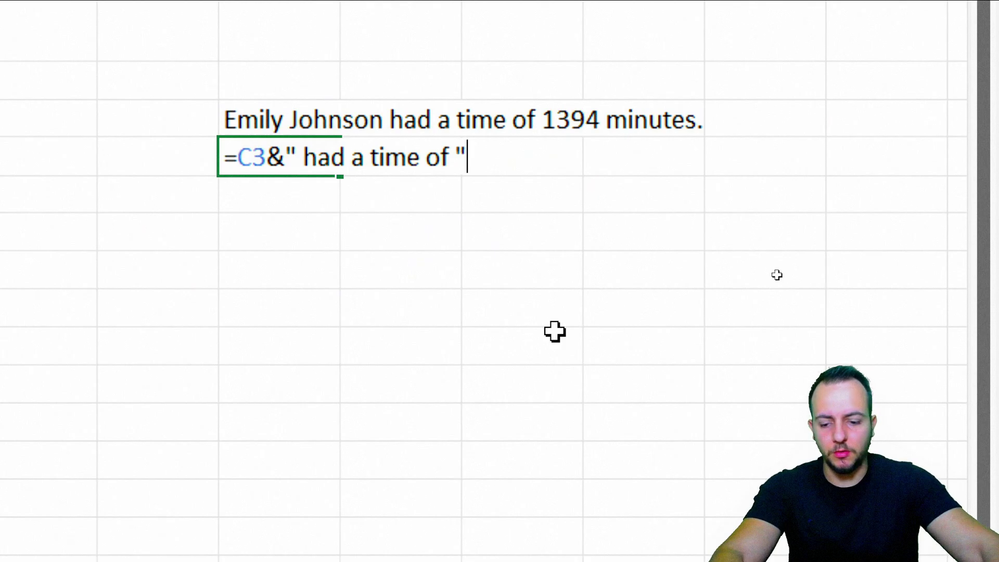
- Extend the sentence formula with &SUM over column C's time values
{"action": "type", "text": "&"}
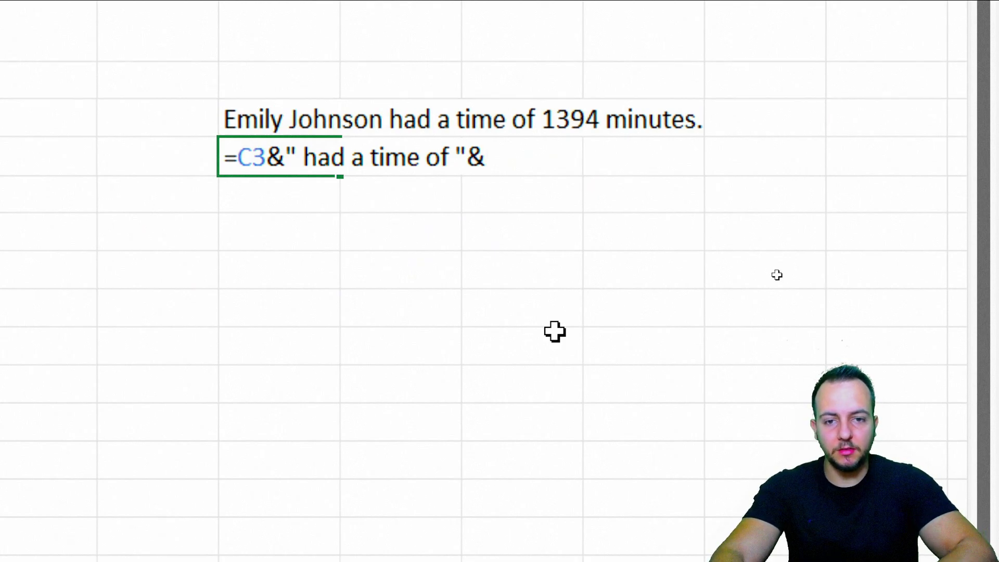
{"action": "type", "text": "sum"}
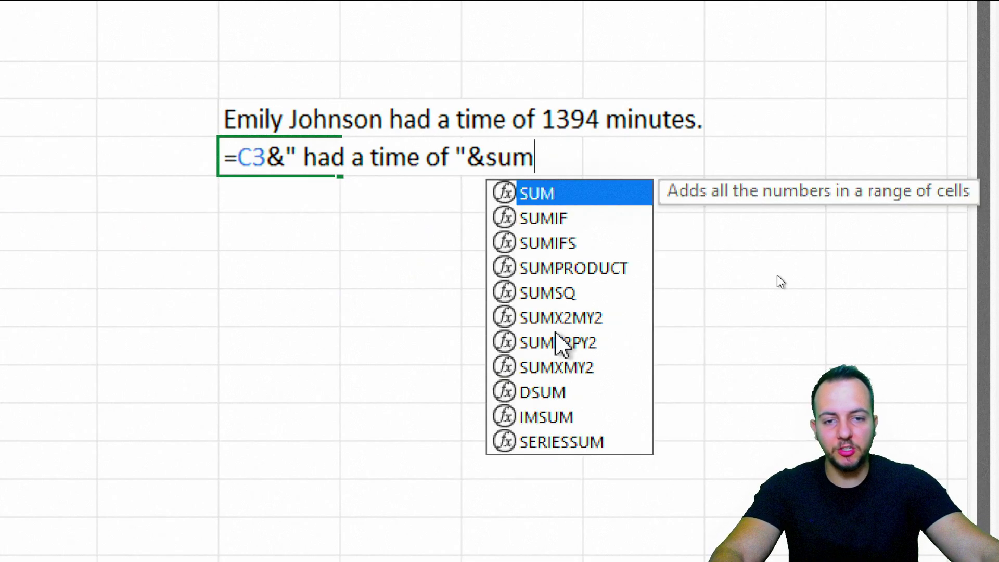
{"action": "double_click", "coordinate": [539, 197]}
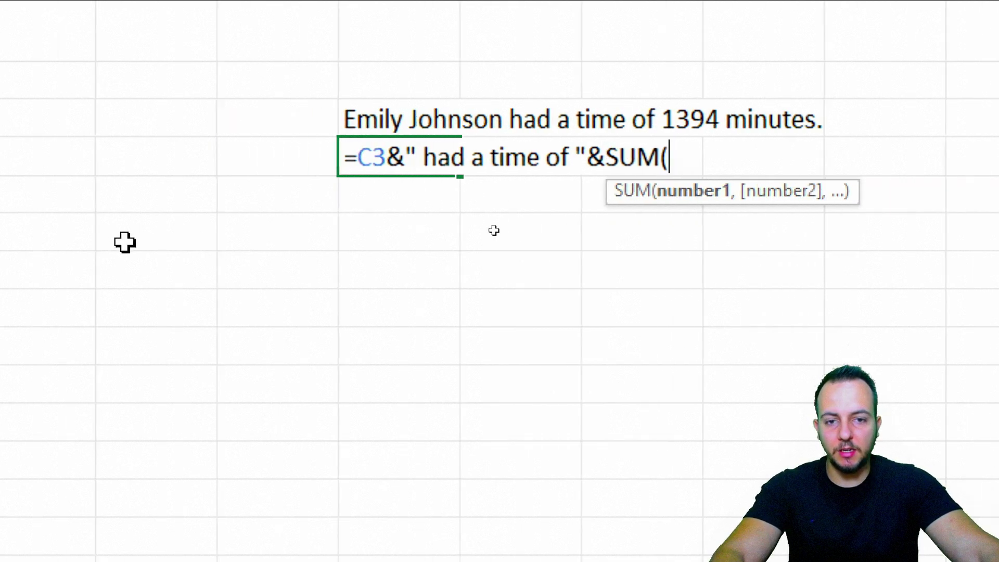
{"action": "left_click_drag", "start_coordinate": [370, 171], "coordinate": [400, 561]}
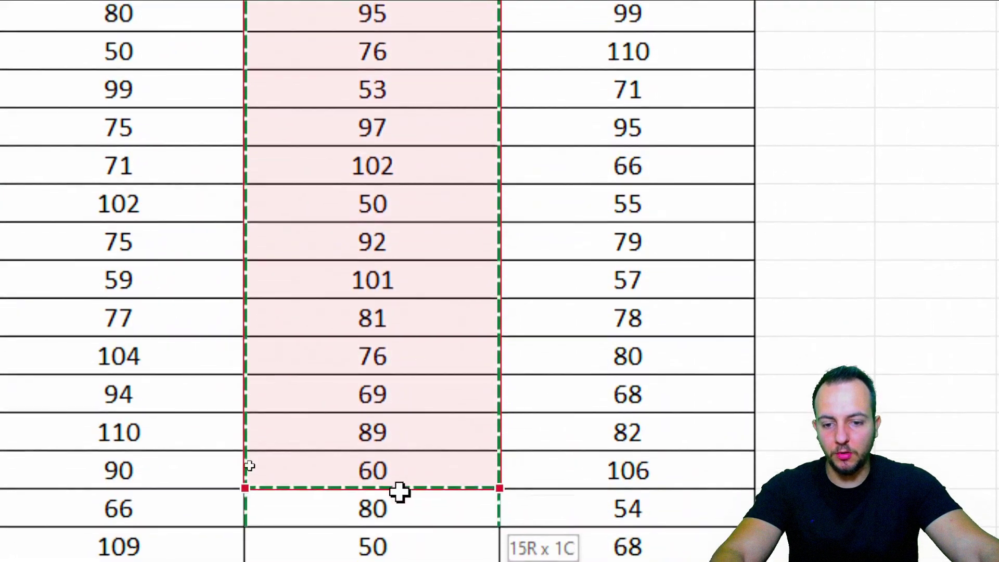